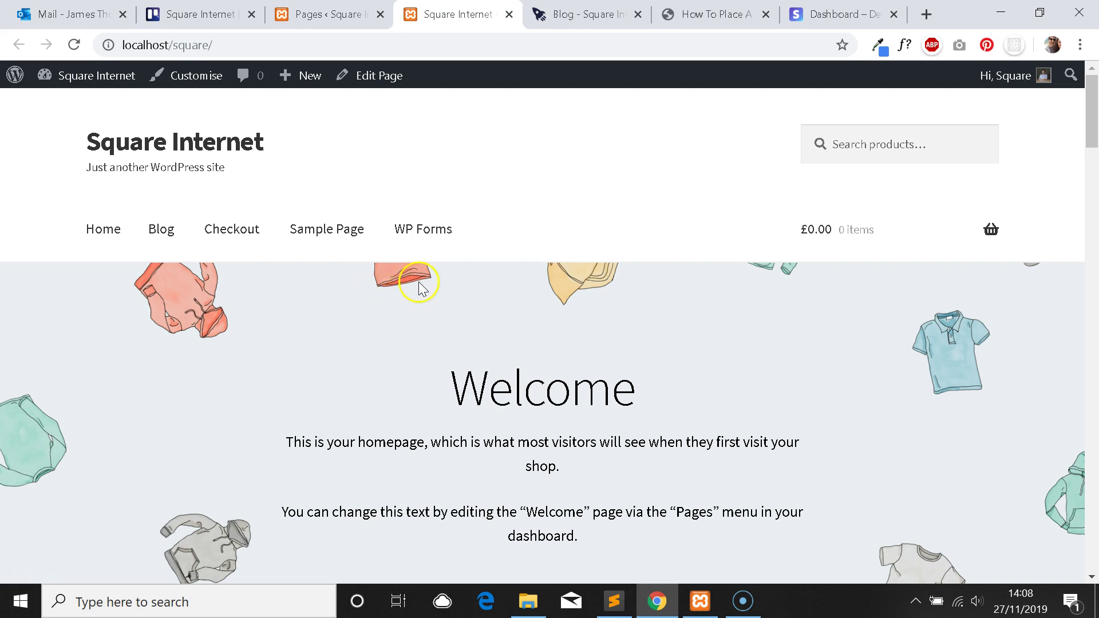
Scroll the current page, then return to the WordPress admin Dashboard.
scroll(477, 260, down, 1)
scroll(478, 261, down, 1)
scroll(515, 275, up, 1)
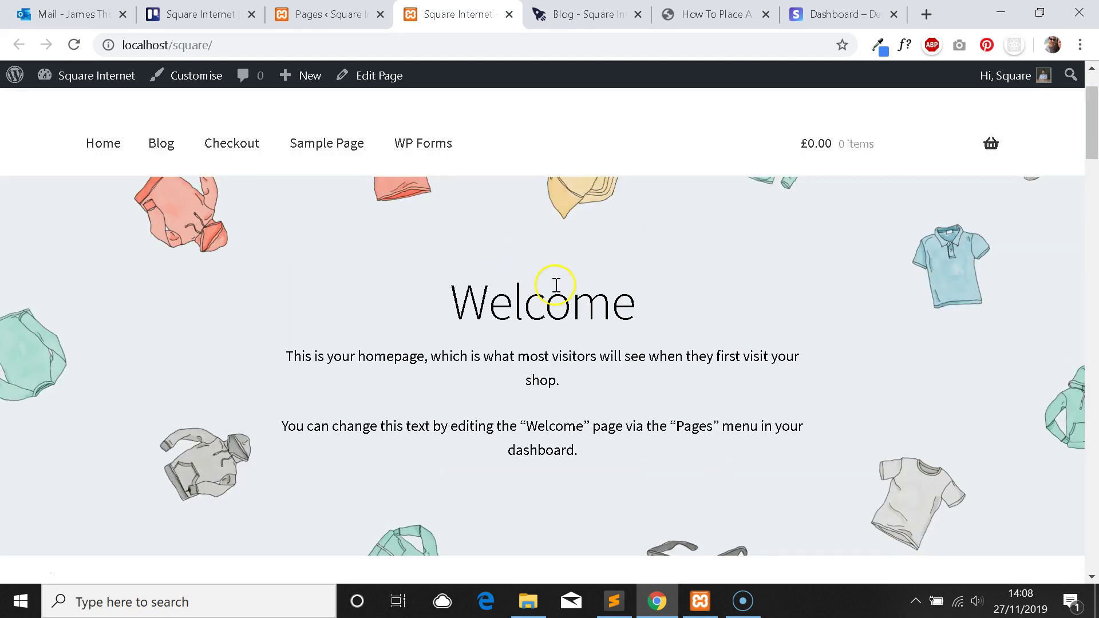
scroll(493, 266, down, 1)
scroll(475, 266, up, 1)
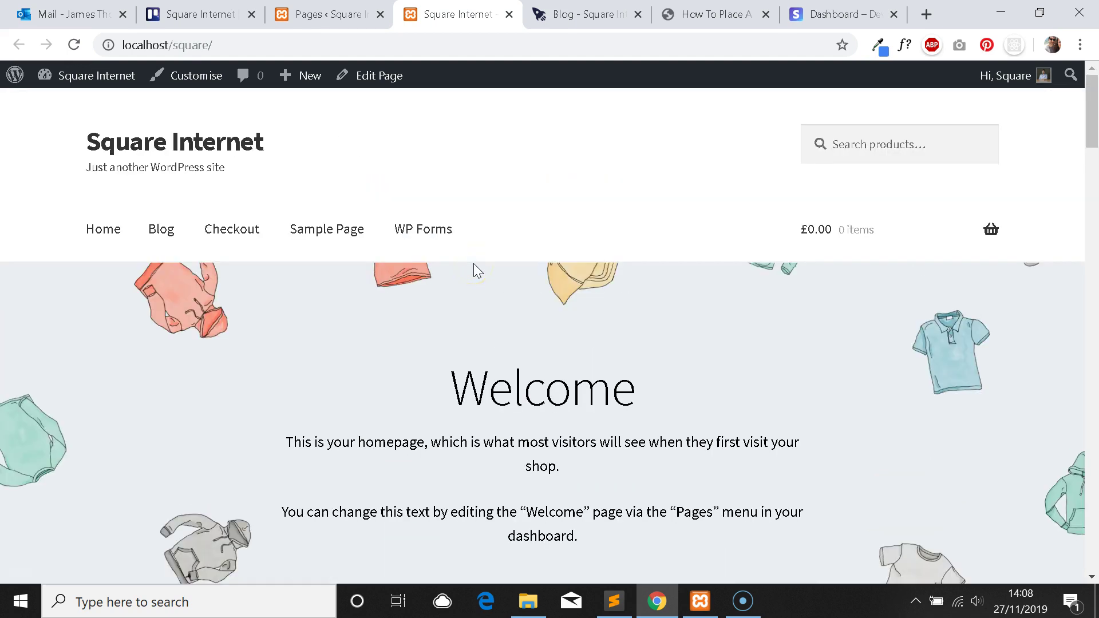
scroll(515, 272, down, 1)
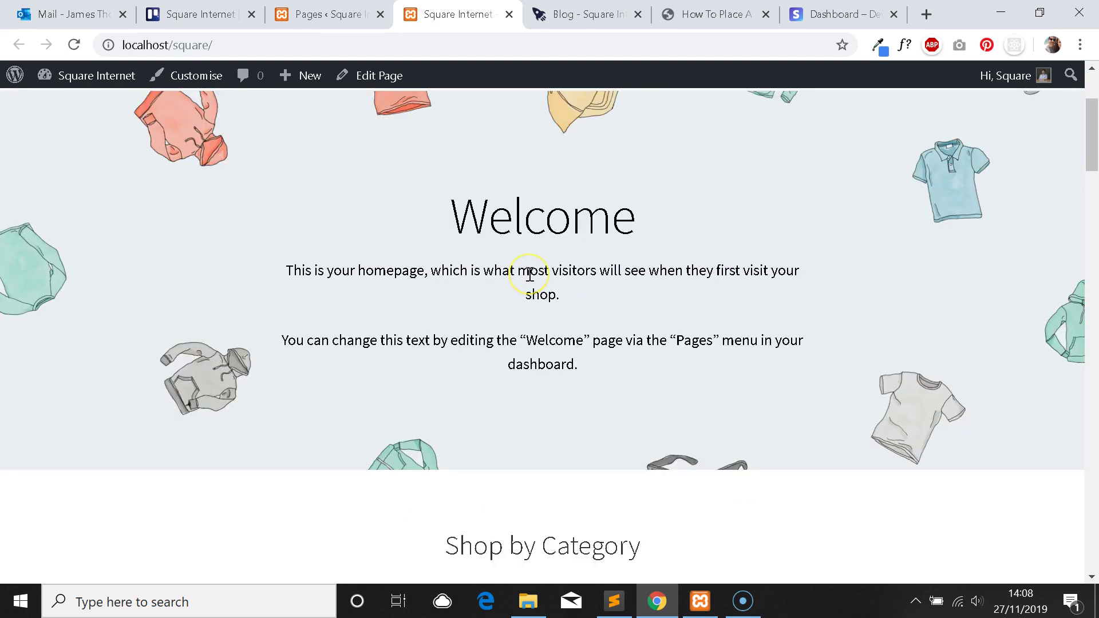
scroll(531, 275, down, 1)
scroll(531, 286, up, 3)
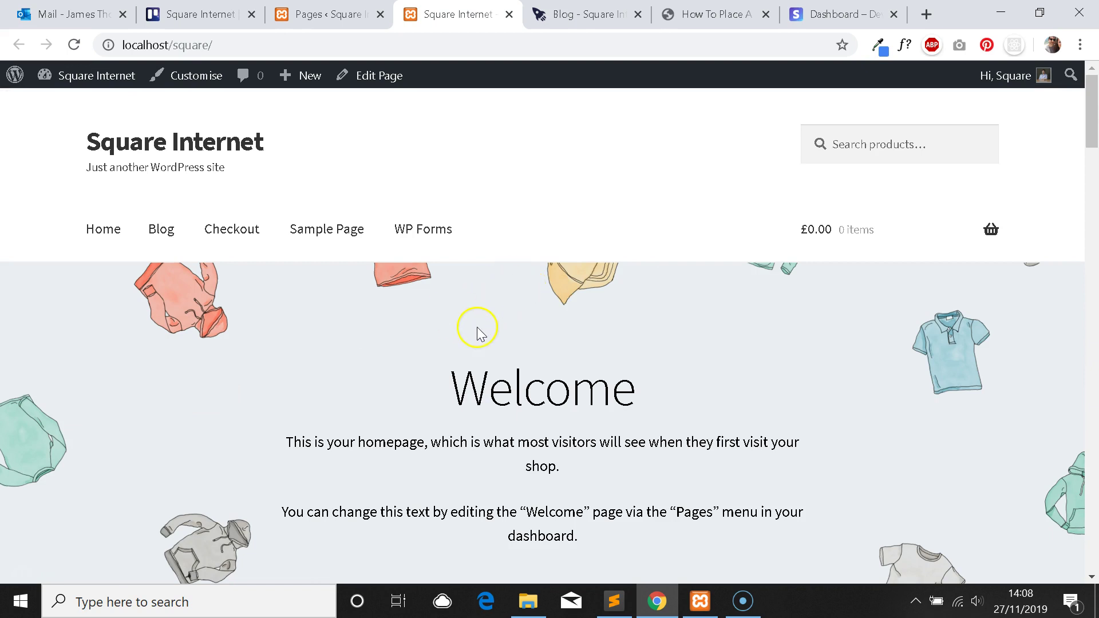
scroll(481, 321, down, 4)
scroll(531, 314, down, 13)
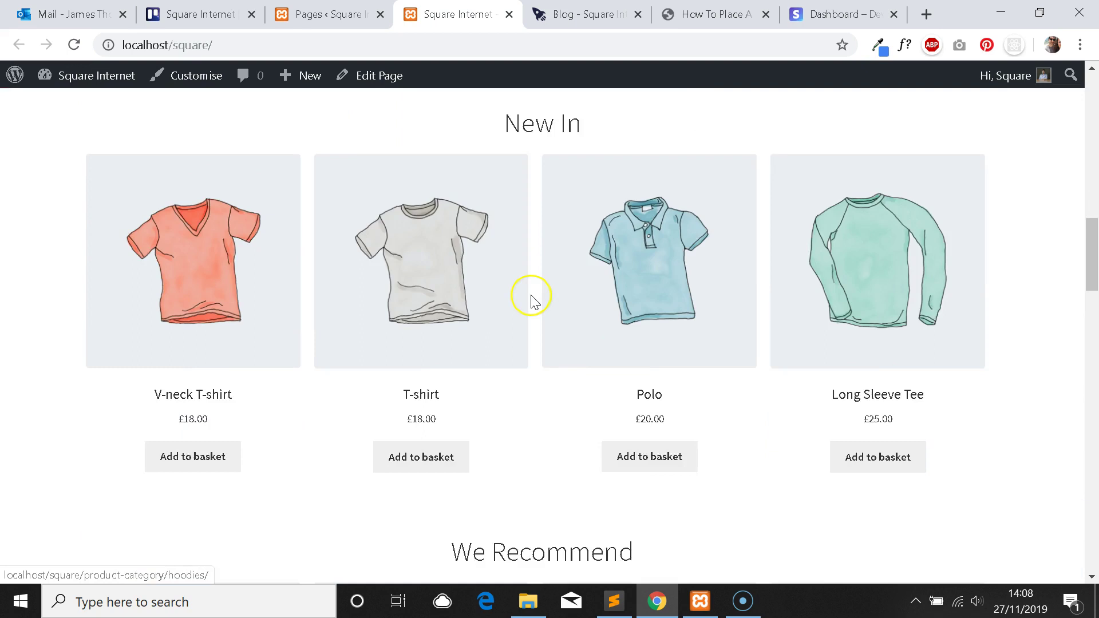
scroll(533, 301, up, 2)
scroll(531, 298, up, 15)
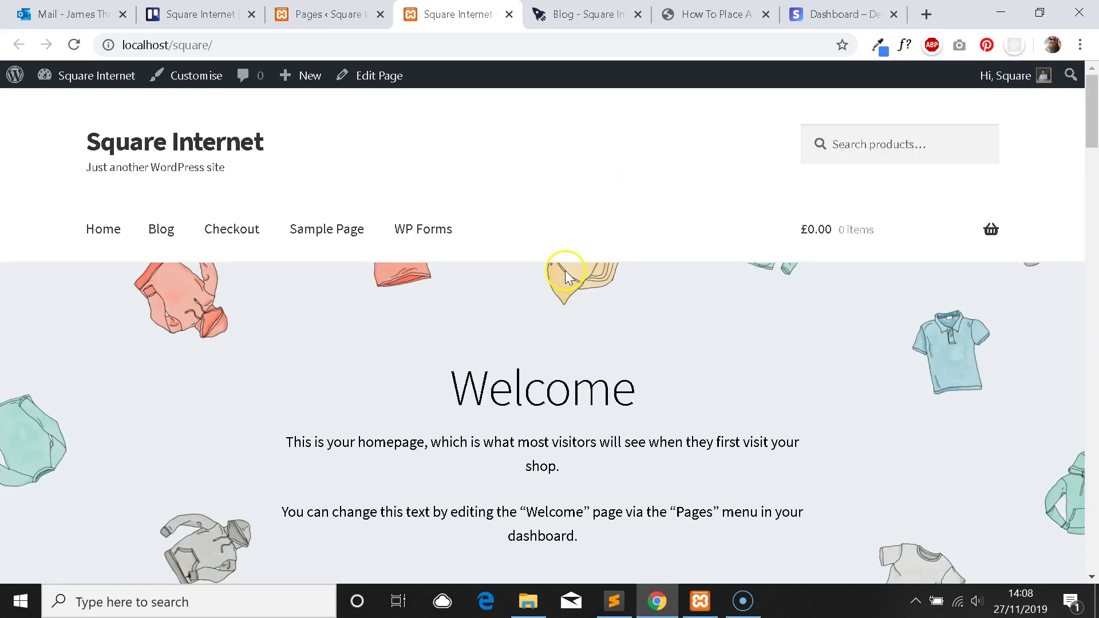
scroll(560, 252, down, 3)
scroll(562, 256, down, 8)
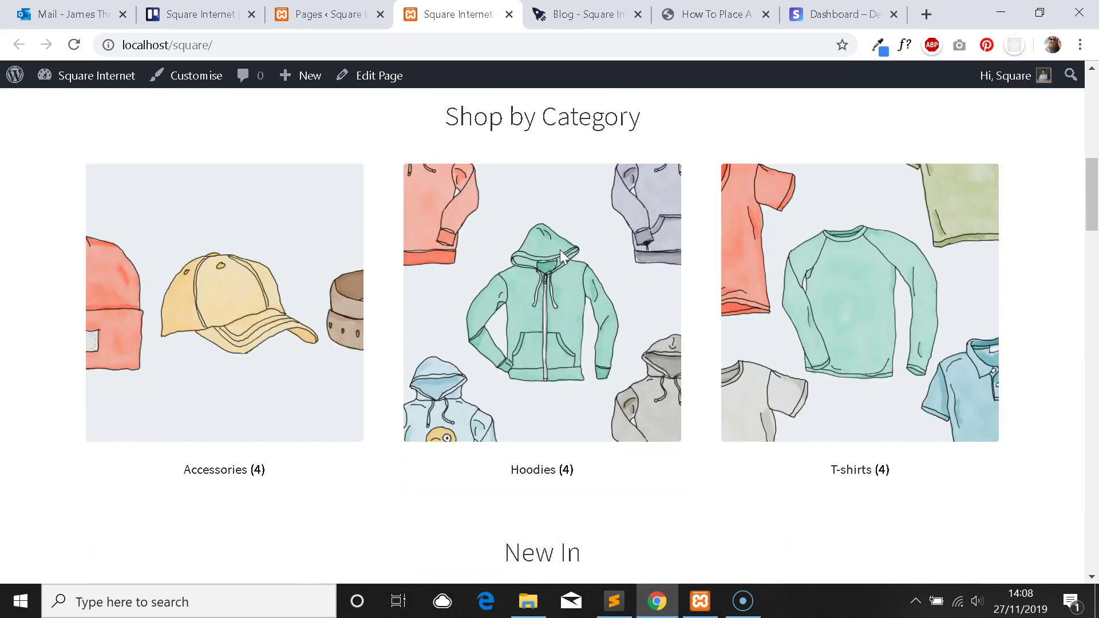
scroll(561, 259, down, 4)
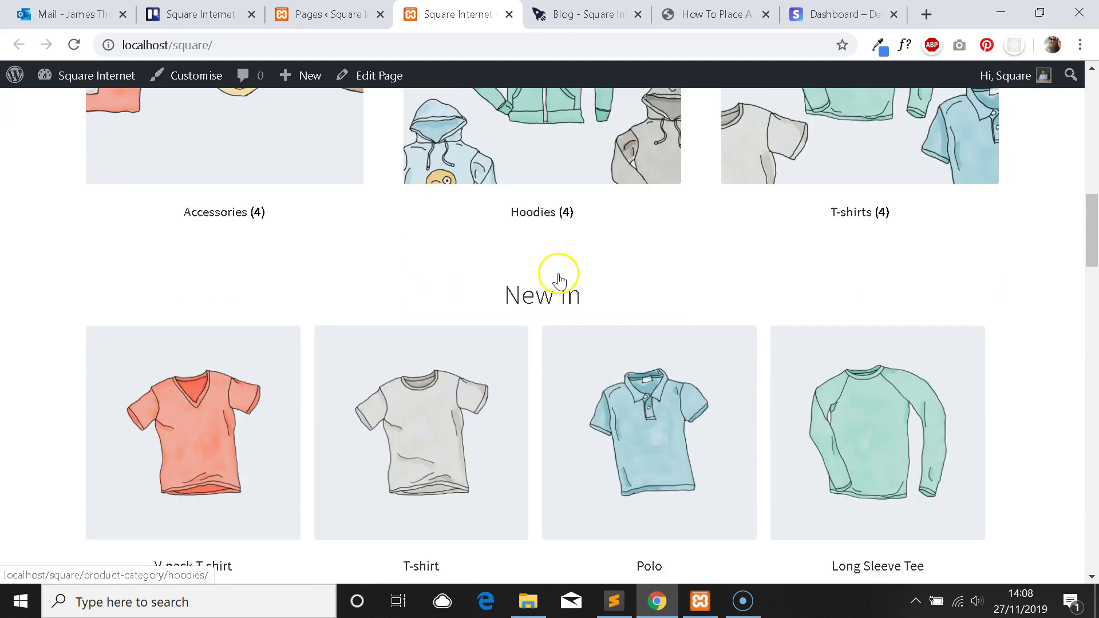
scroll(560, 280, down, 3)
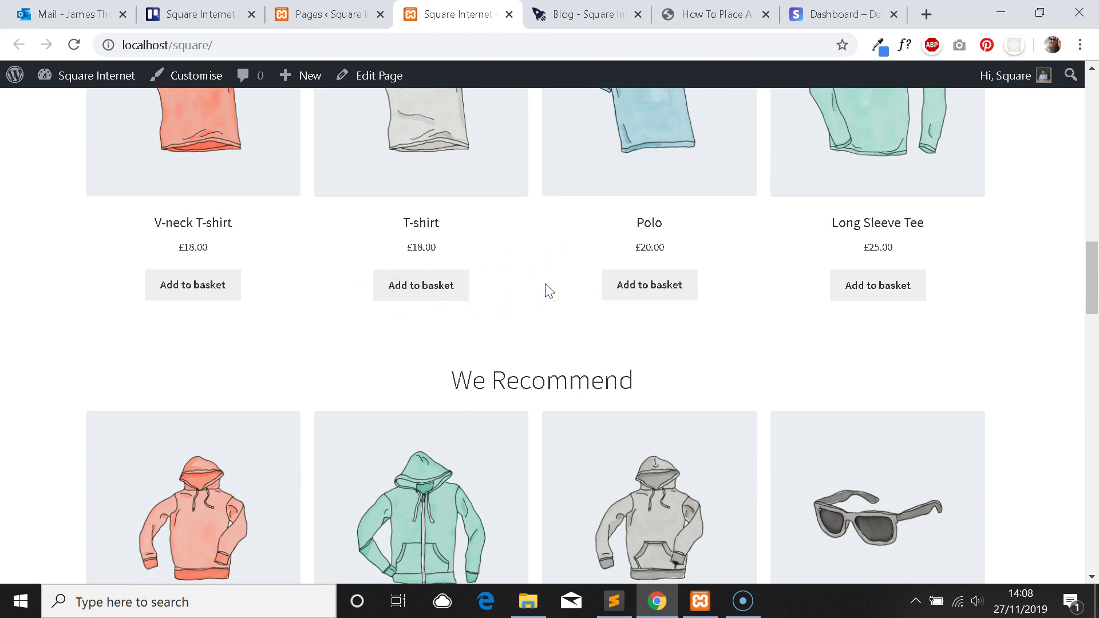
scroll(547, 294, up, 4)
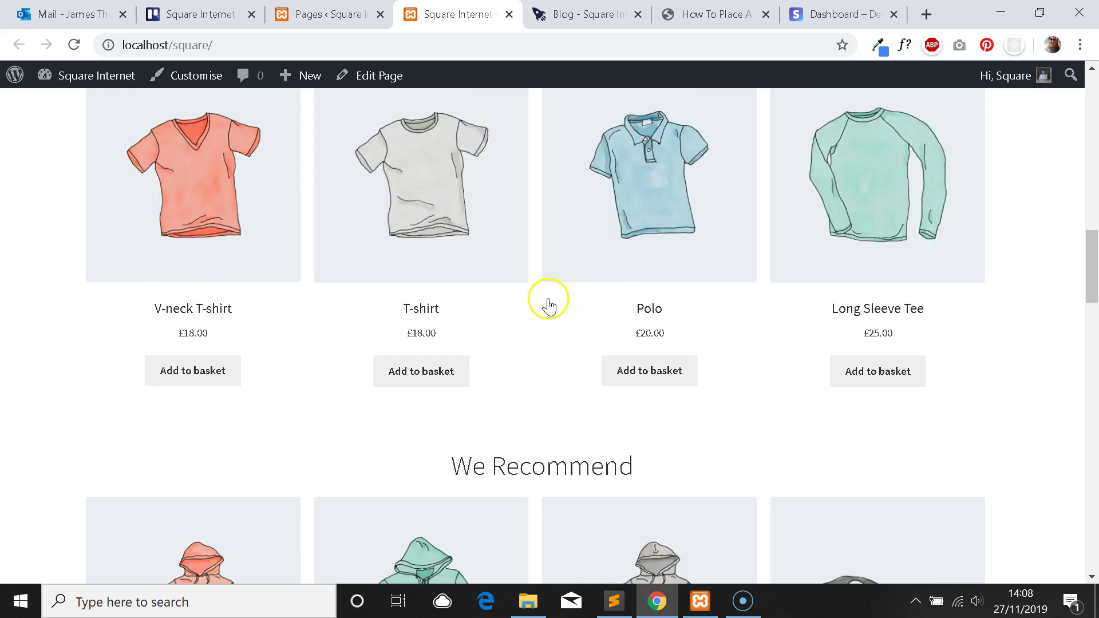
scroll(548, 301, up, 10)
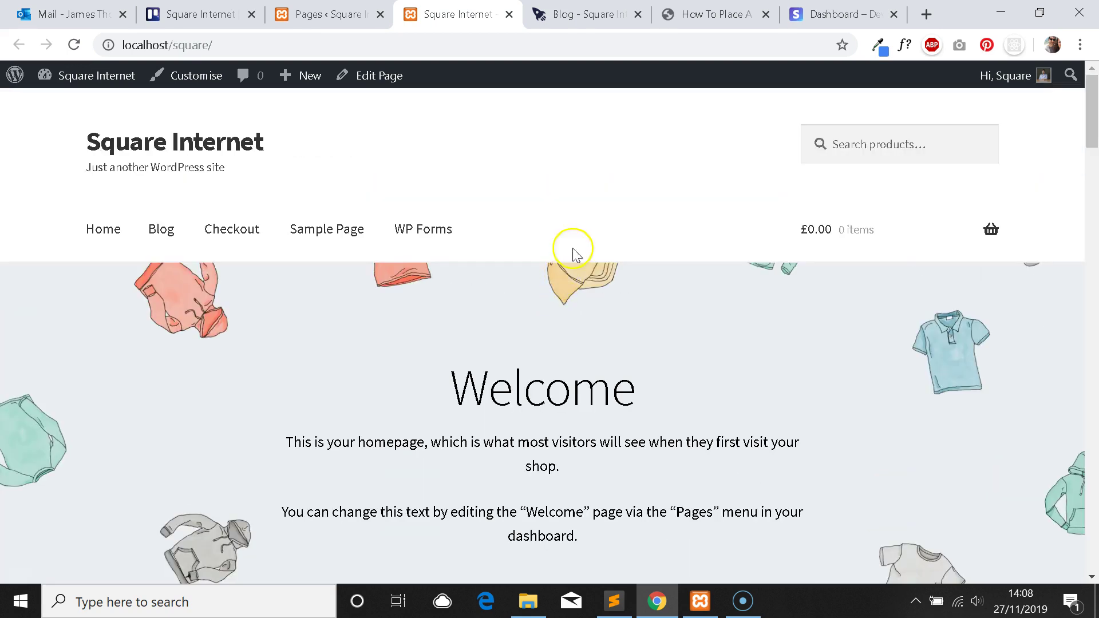
click(94, 84)
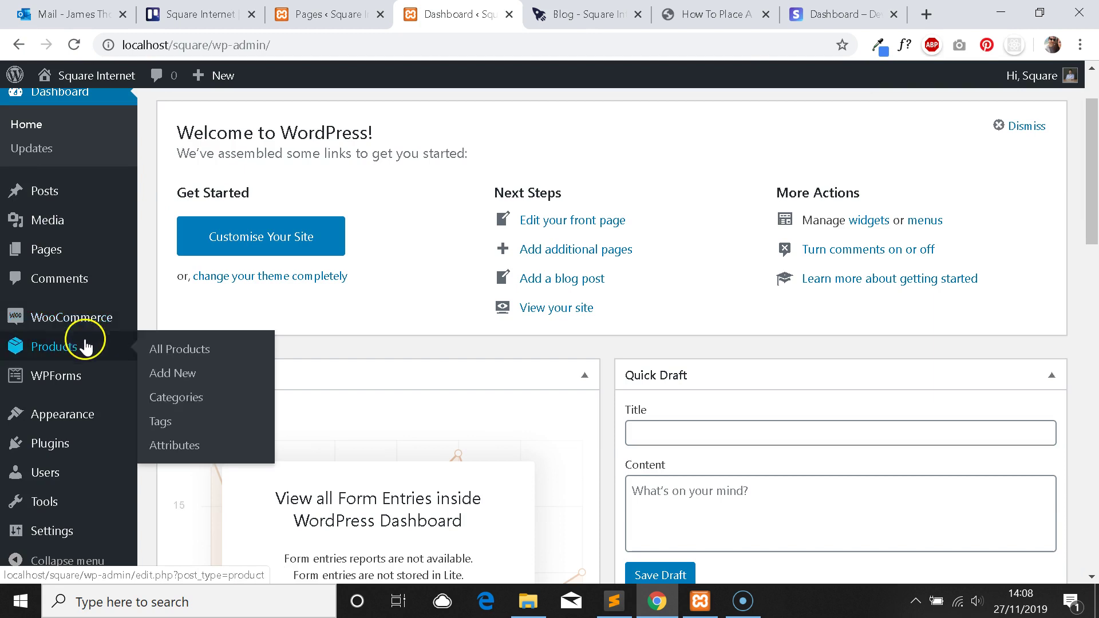
Go to WooCommerce Settings > Payments and manage the Stripe credit card method.
mouse_move(73, 378)
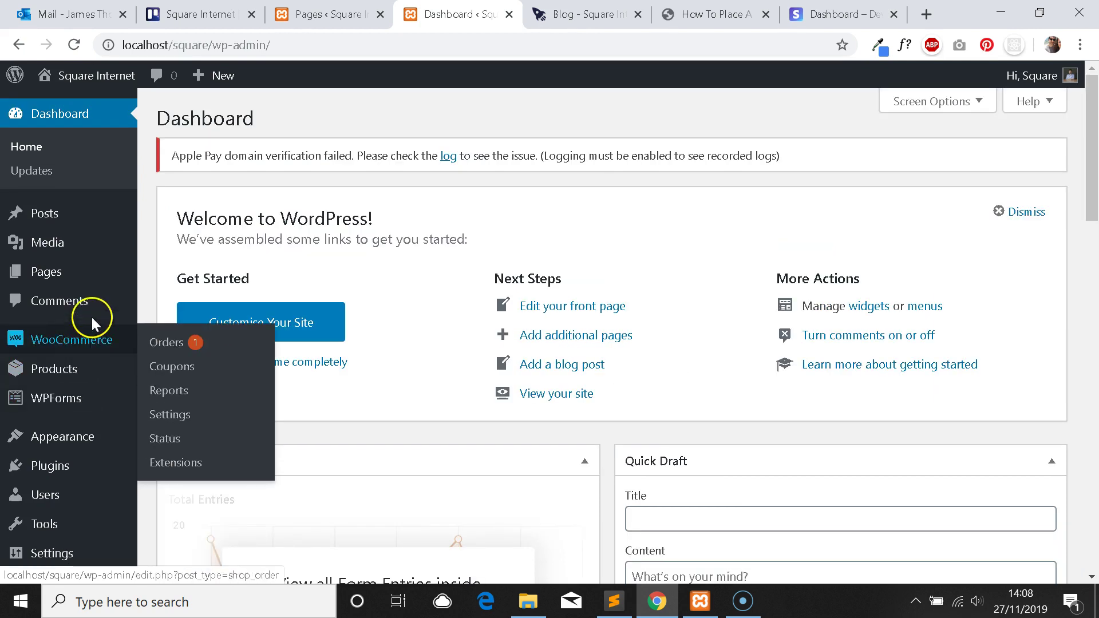
mouse_move(108, 338)
click(63, 350)
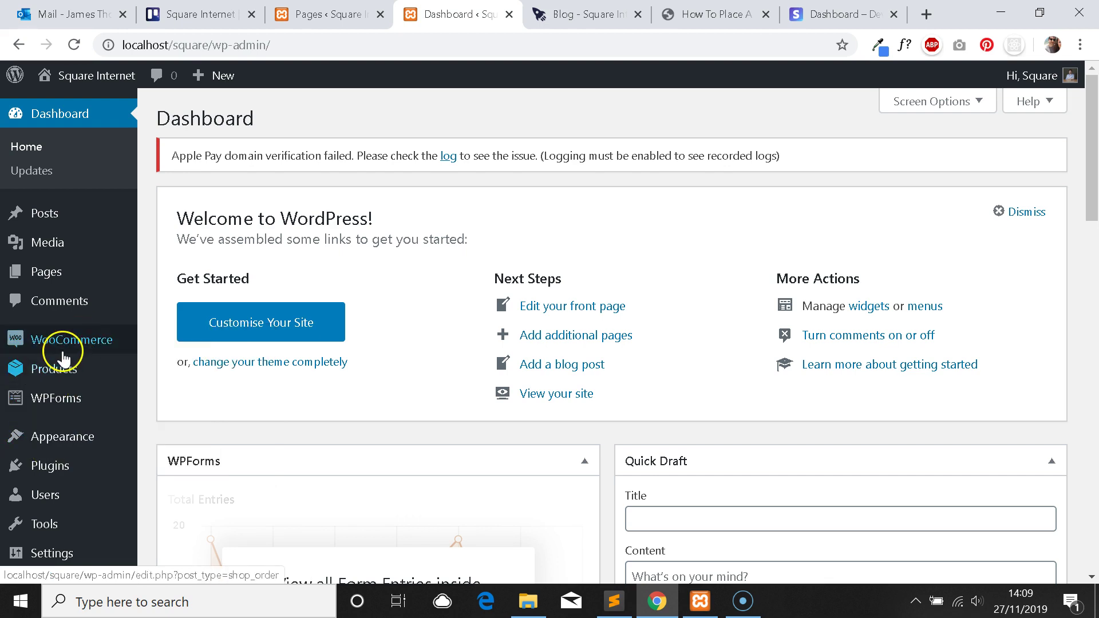
mouse_move(61, 351)
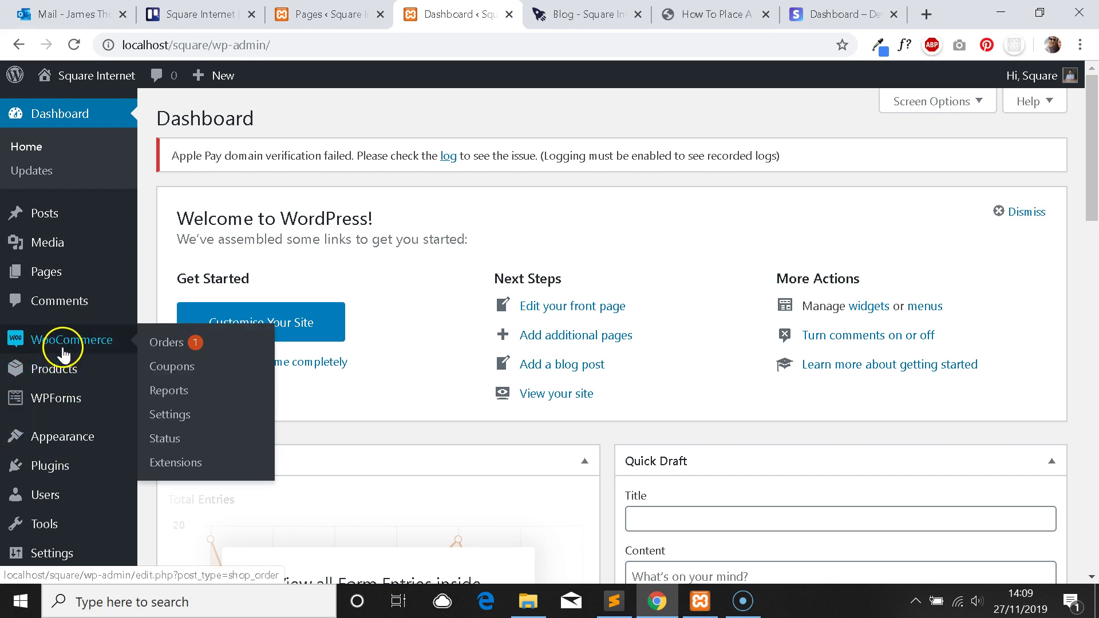
click(181, 421)
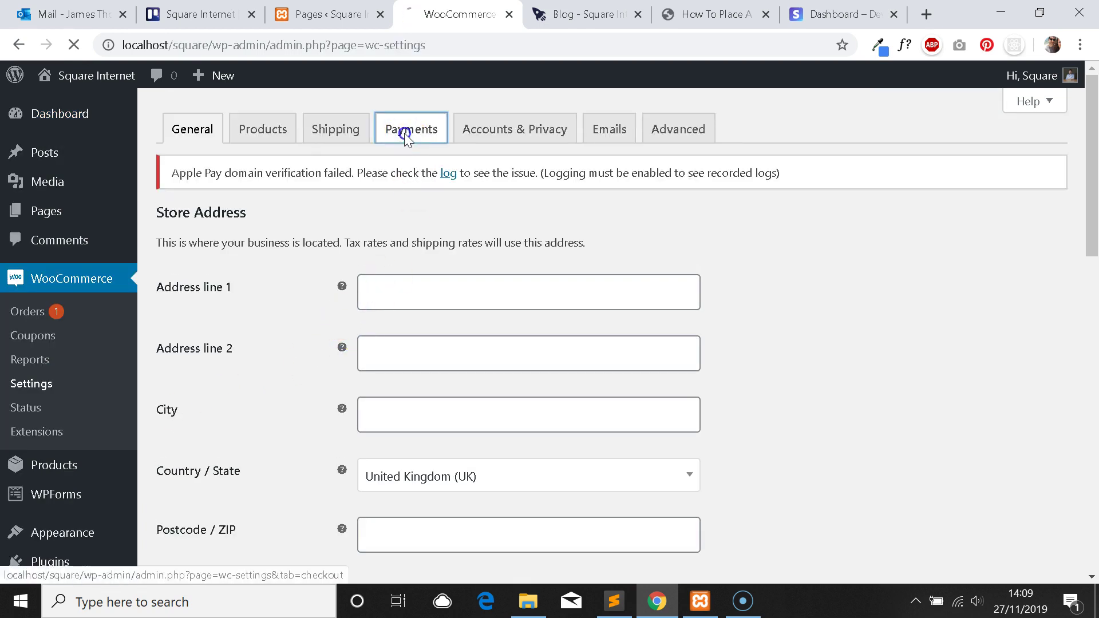
click(404, 133)
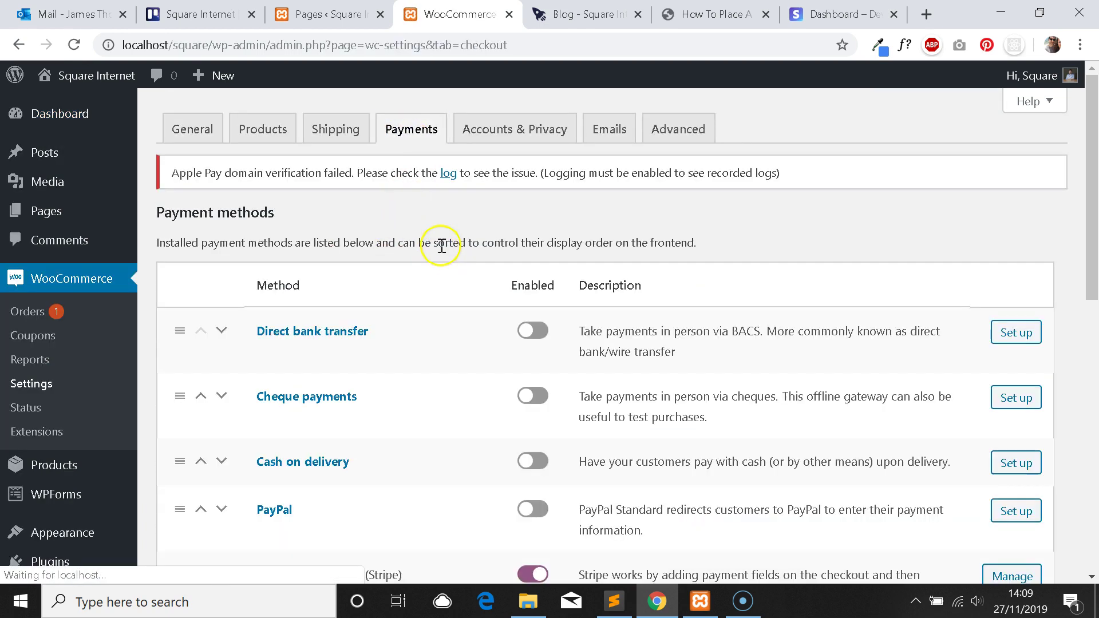
scroll(458, 247, down, 3)
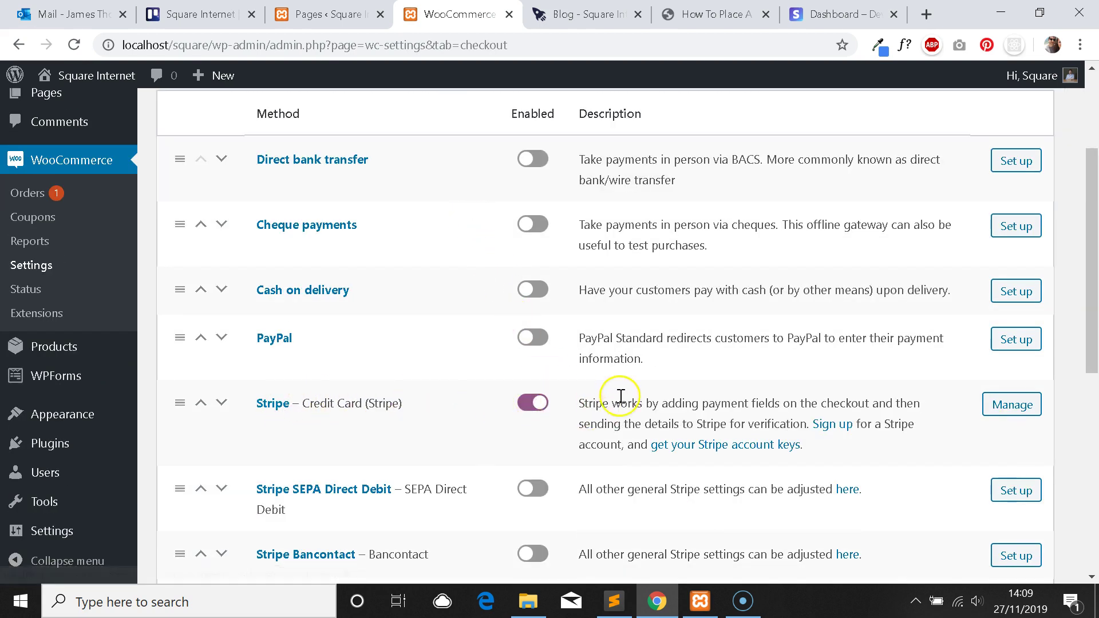
click(1023, 412)
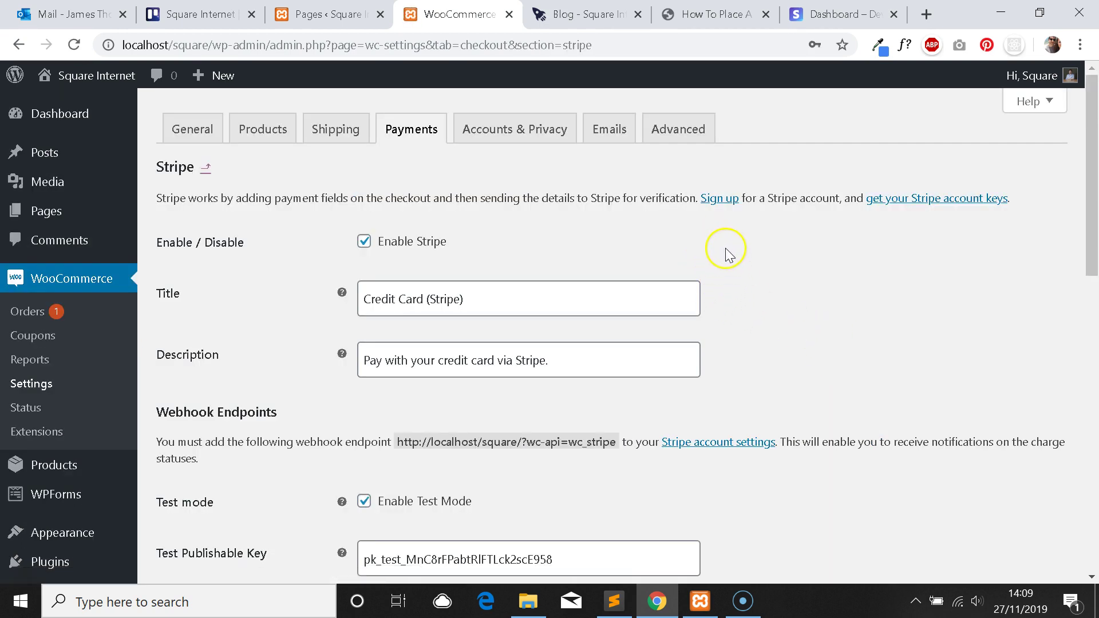
Review the Enable Test Mode checkbox and the Test Publishable and Secret Key fields.
scroll(659, 269, down, 5)
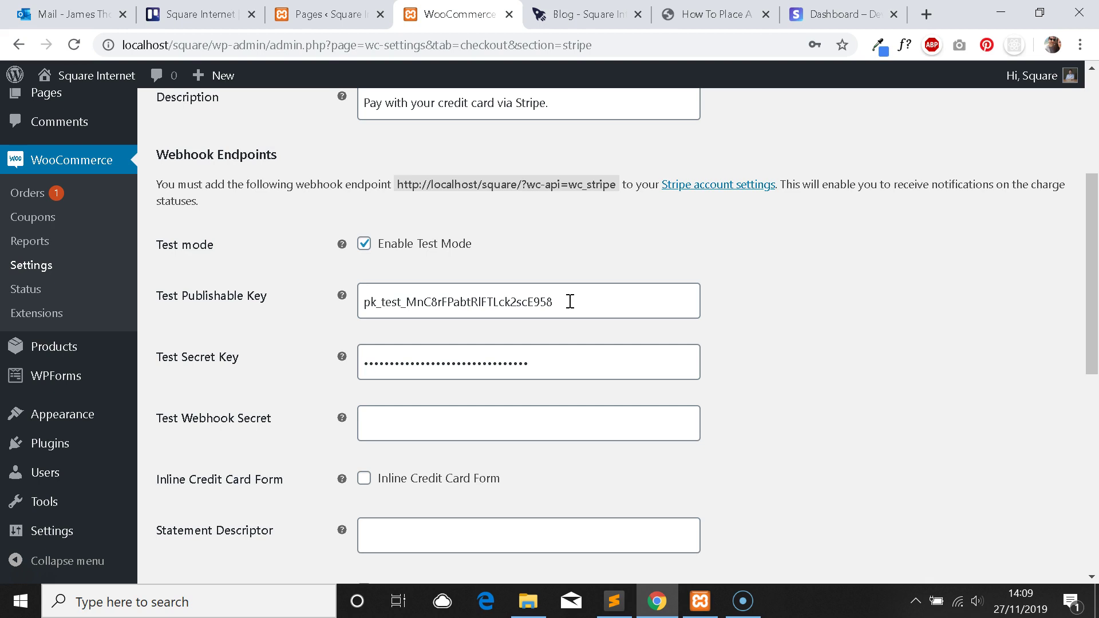
drag(267, 294, 153, 303)
click(249, 369)
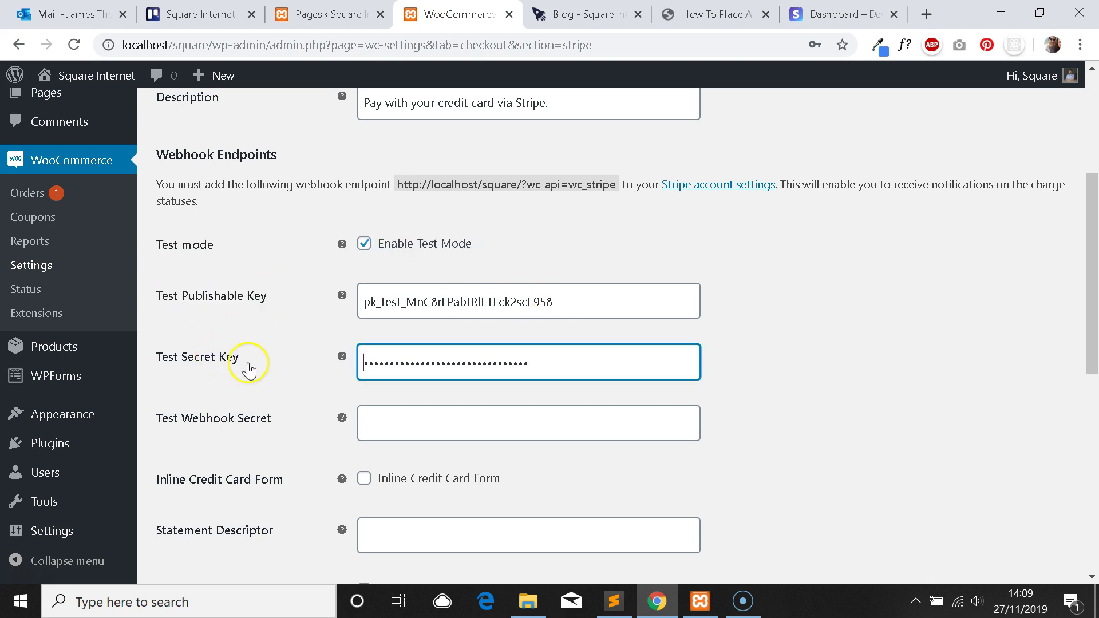
drag(249, 370, 177, 353)
click(266, 303)
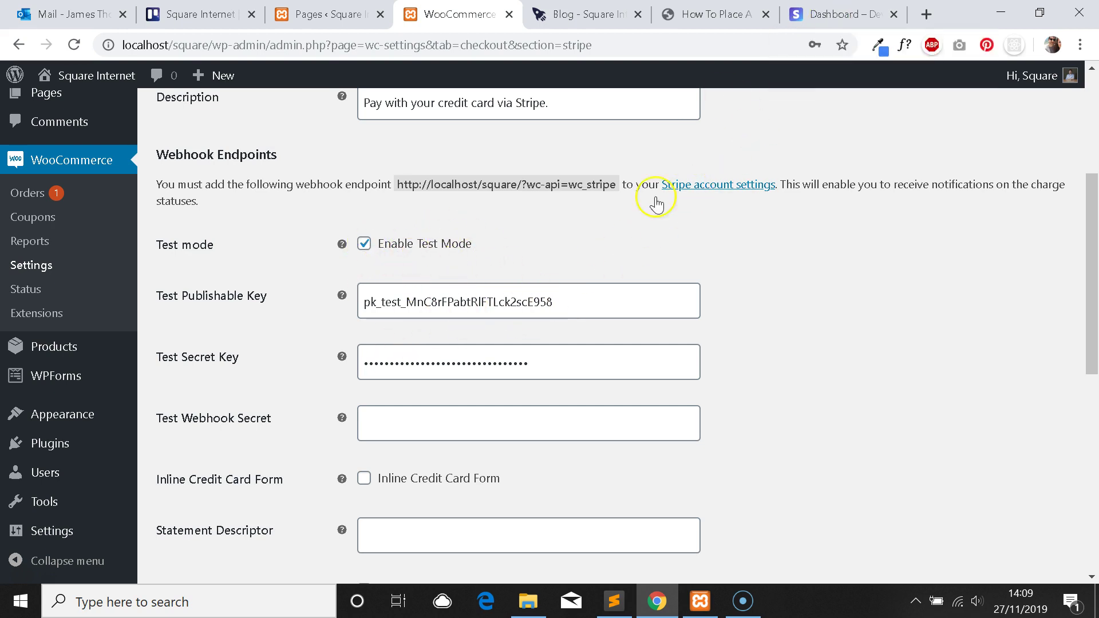
scroll(575, 229, up, 1)
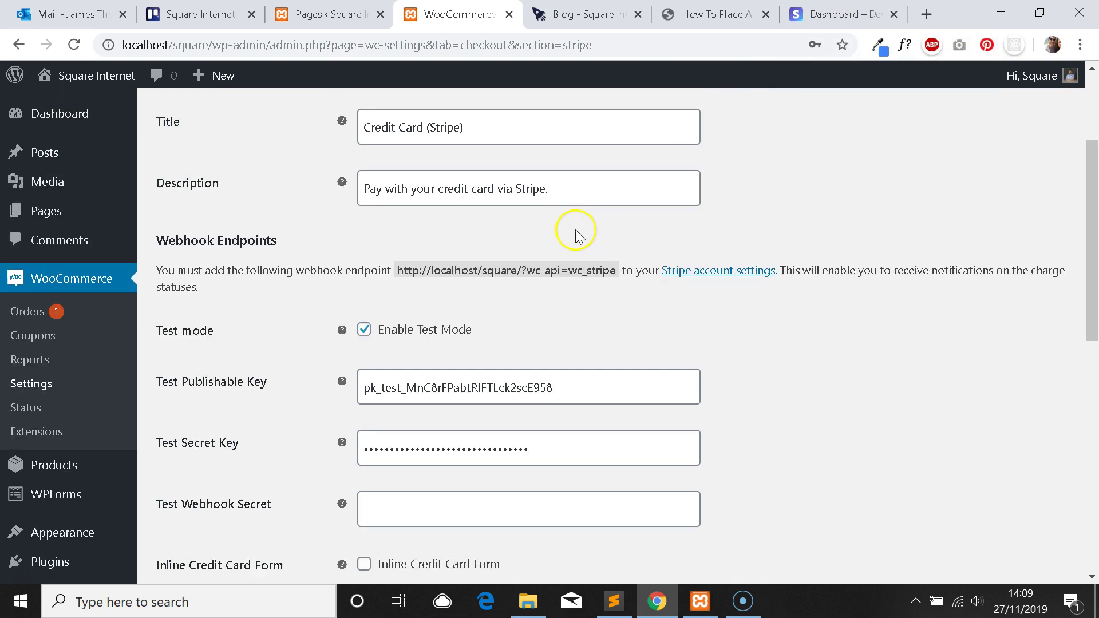
scroll(574, 230, up, 3)
scroll(569, 228, down, 3)
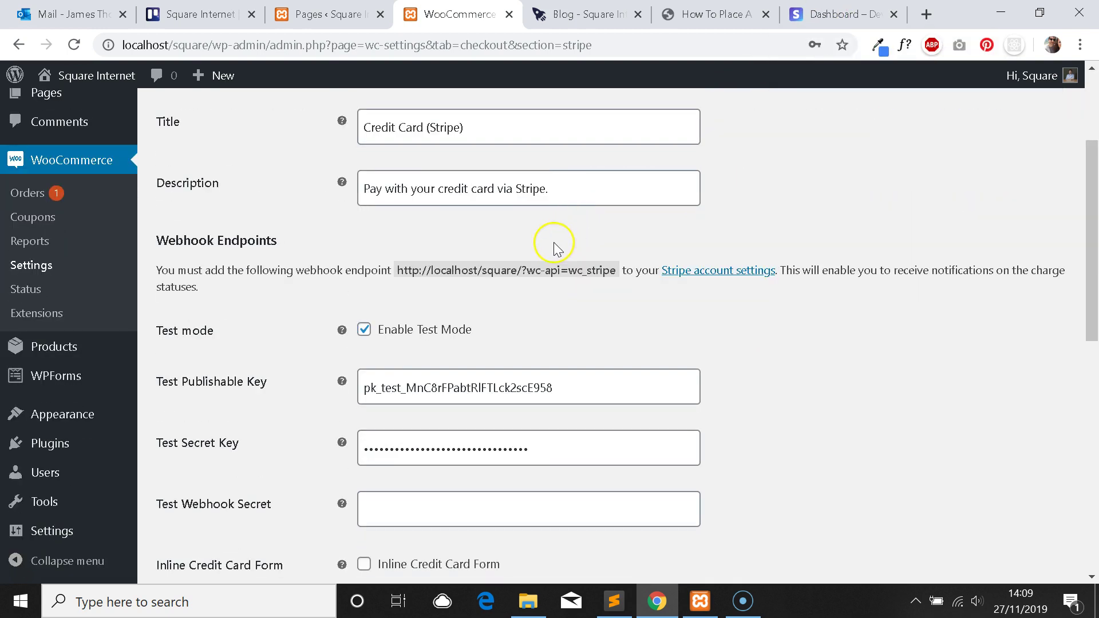
scroll(516, 263, down, 3)
scroll(527, 287, up, 3)
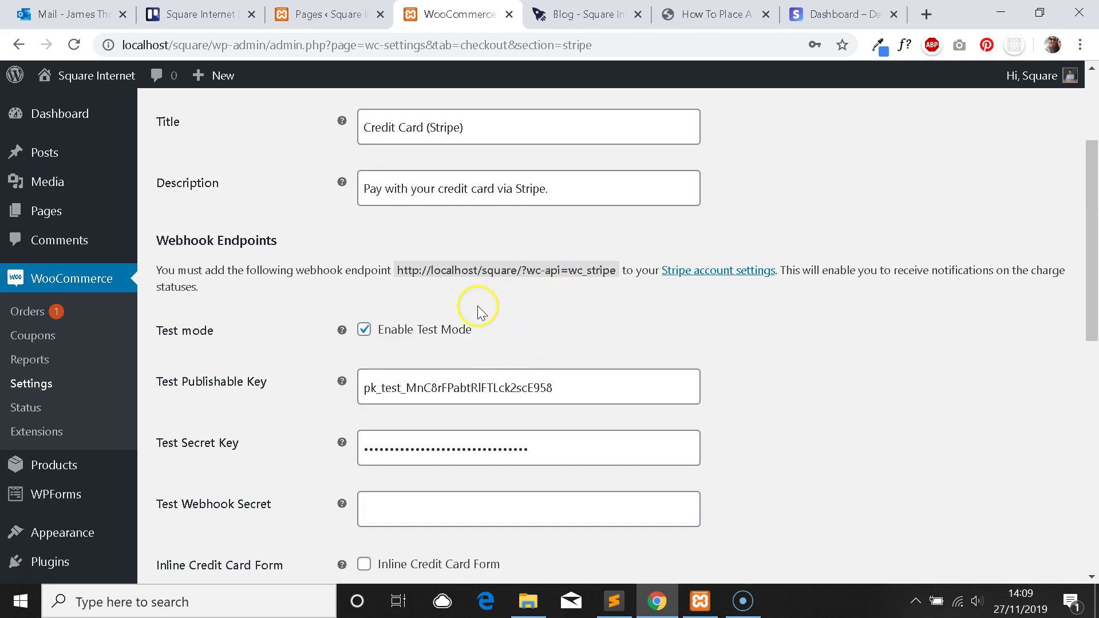
scroll(467, 314, down, 1)
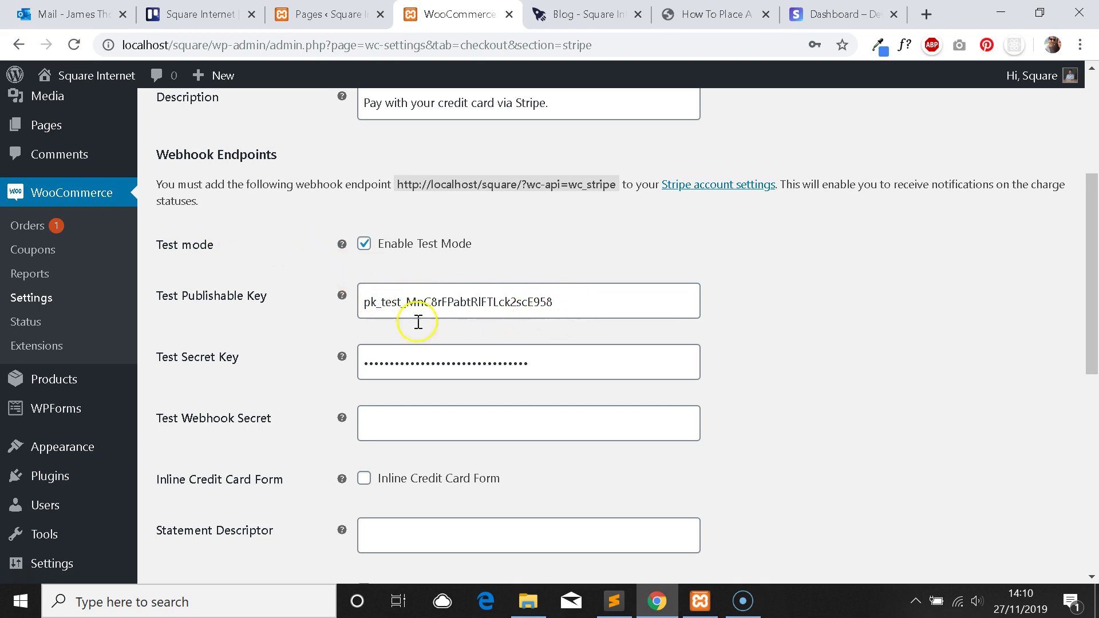
scroll(427, 344, down, 8)
scroll(344, 400, up, 1)
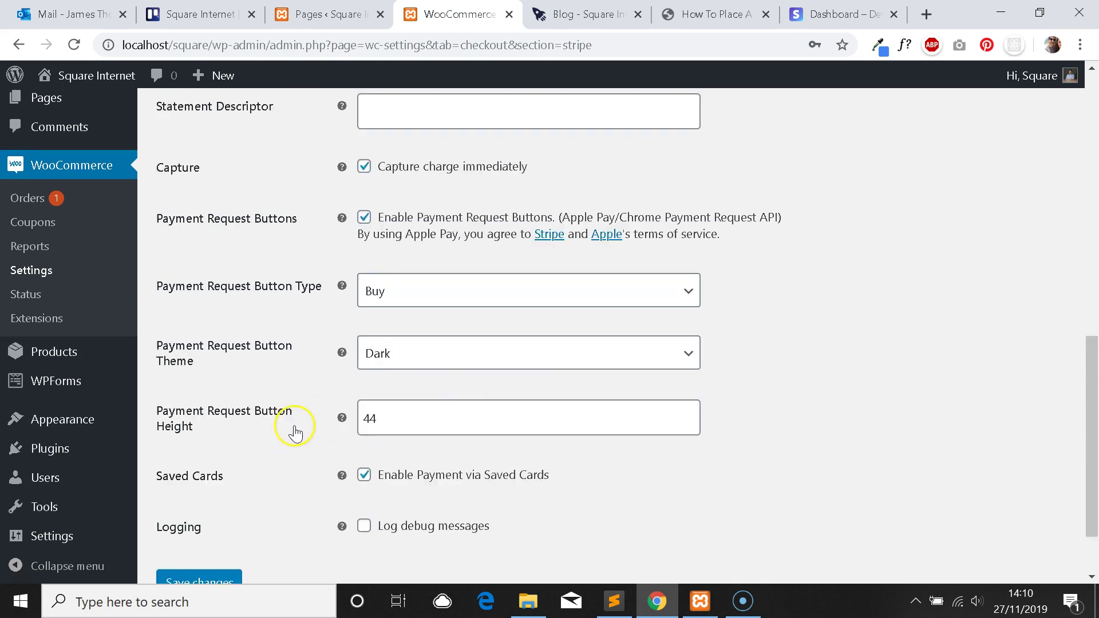
scroll(307, 422, up, 1)
scroll(207, 518, down, 2)
scroll(258, 423, up, 6)
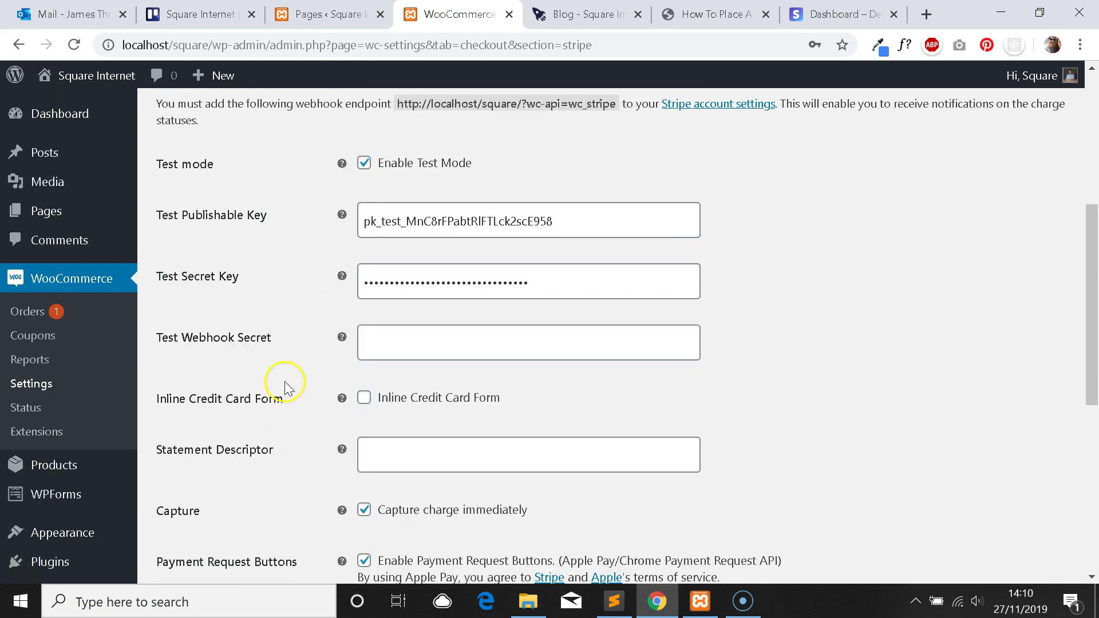
scroll(285, 387, up, 2)
Turn Stripe test mode off and back on, then save the settings with test mode enabled.
click(364, 249)
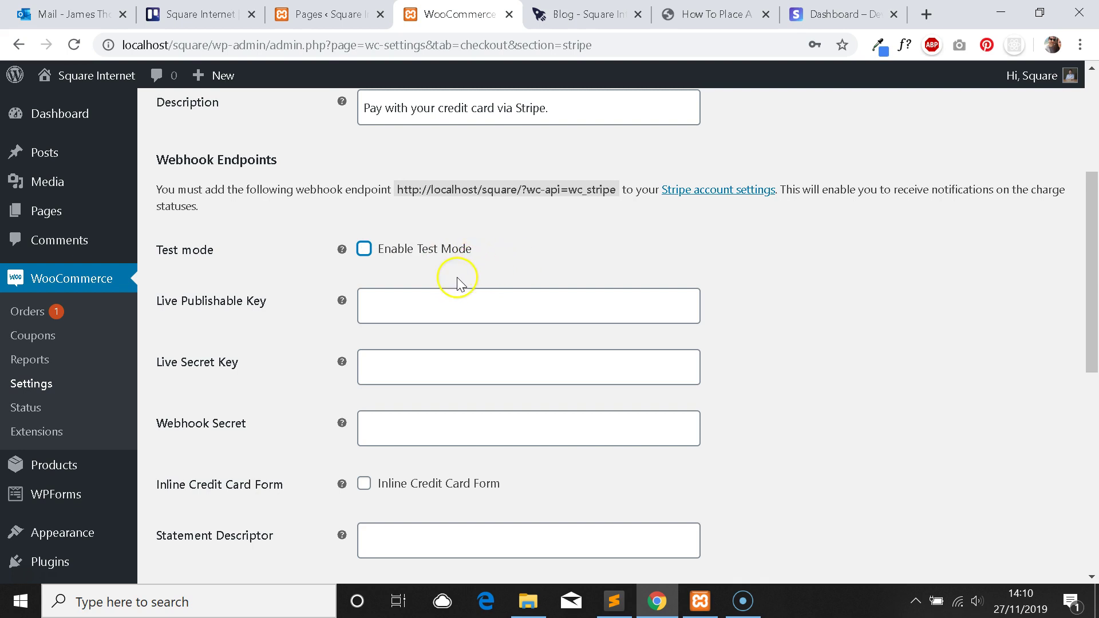
click(479, 292)
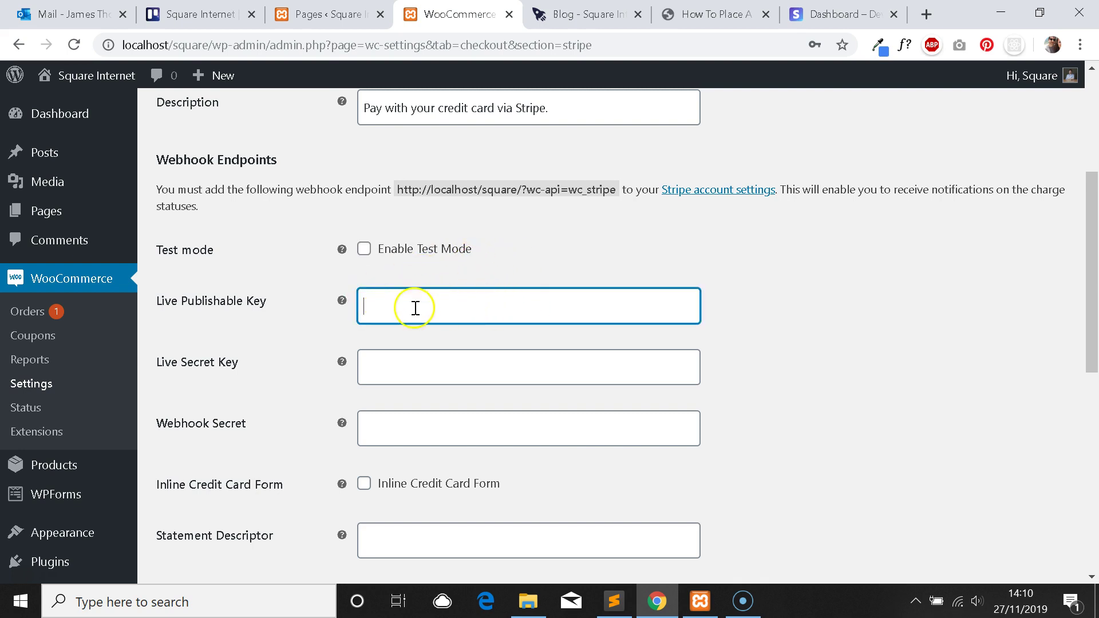
click(427, 372)
click(399, 256)
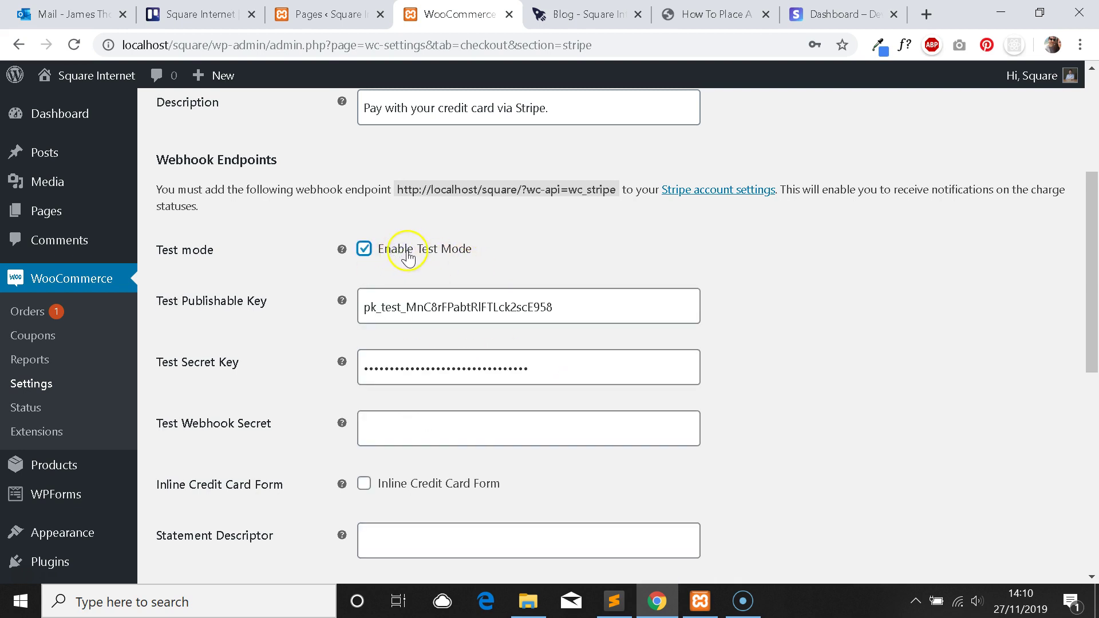
scroll(368, 277, down, 9)
click(198, 497)
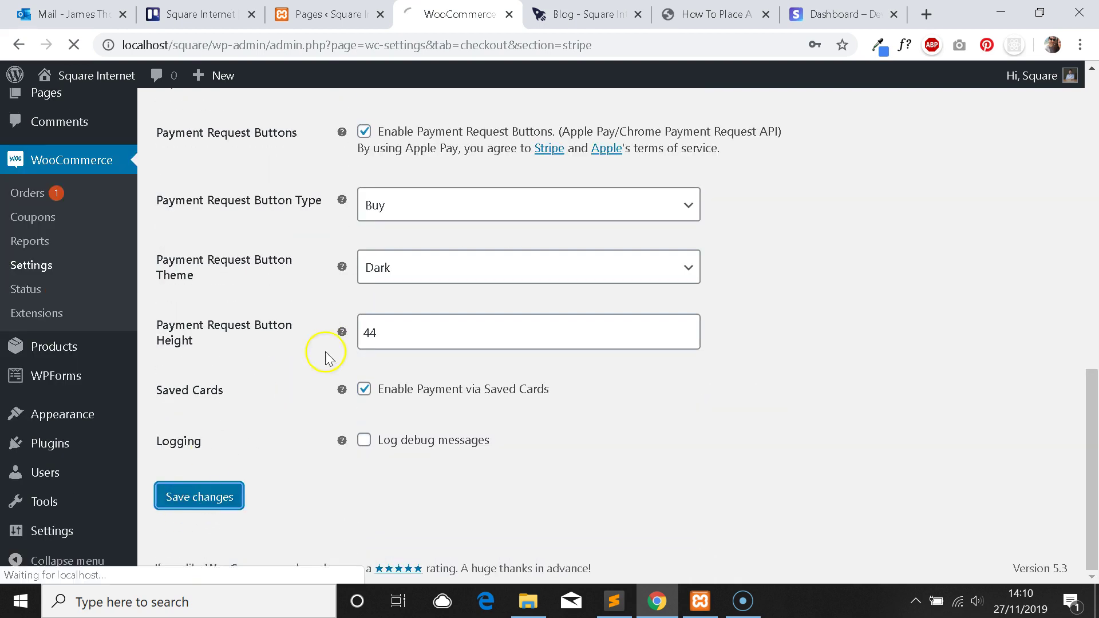
Check the saved Test Publishable Key and Test Secret Key fields.
scroll(355, 320, up, 10)
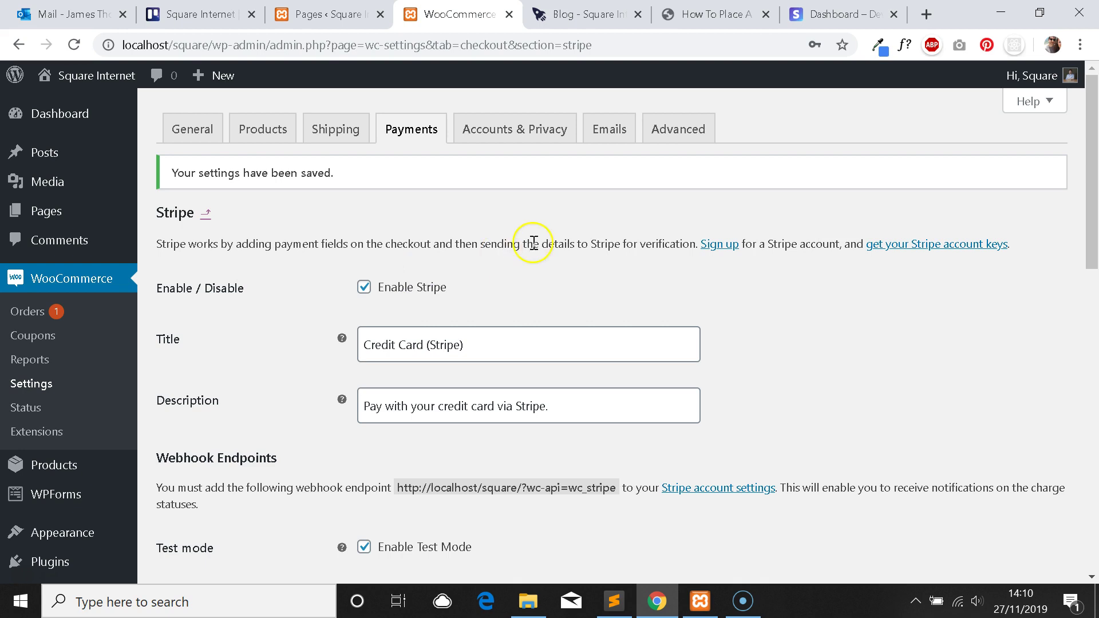
scroll(515, 246, down, 6)
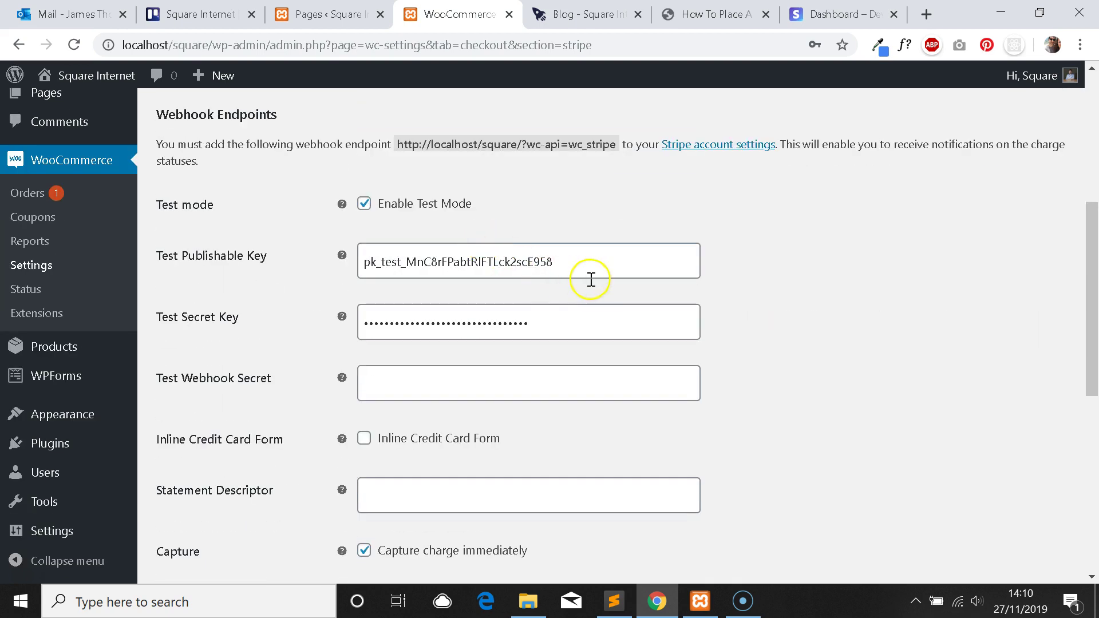
drag(267, 256, 198, 272)
drag(235, 317, 166, 331)
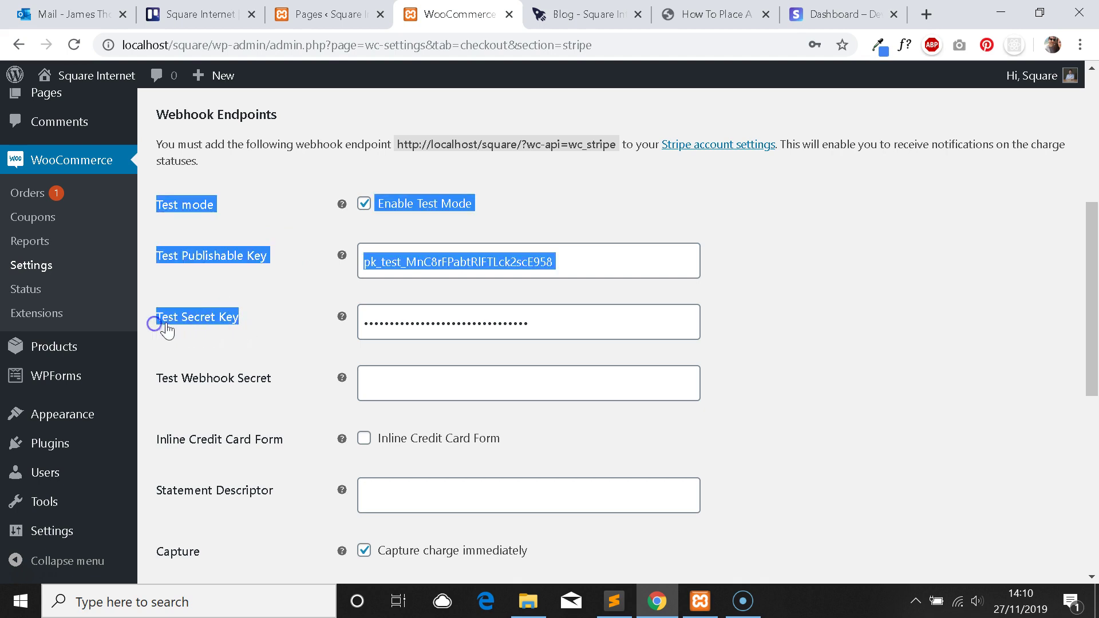
click(167, 327)
click(884, 12)
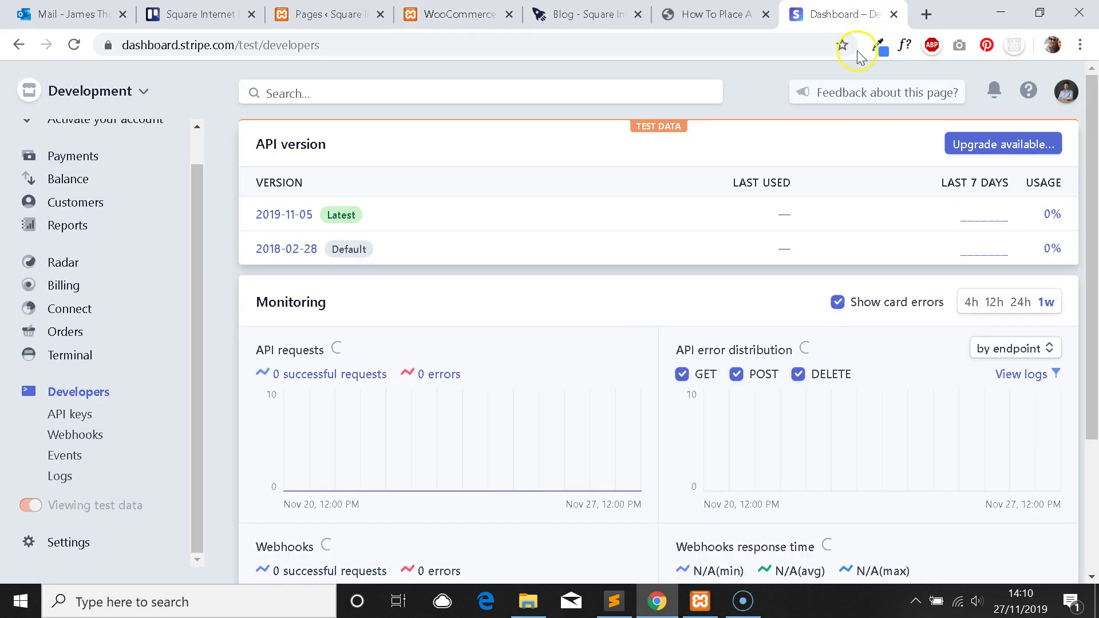
scroll(148, 307, up, 2)
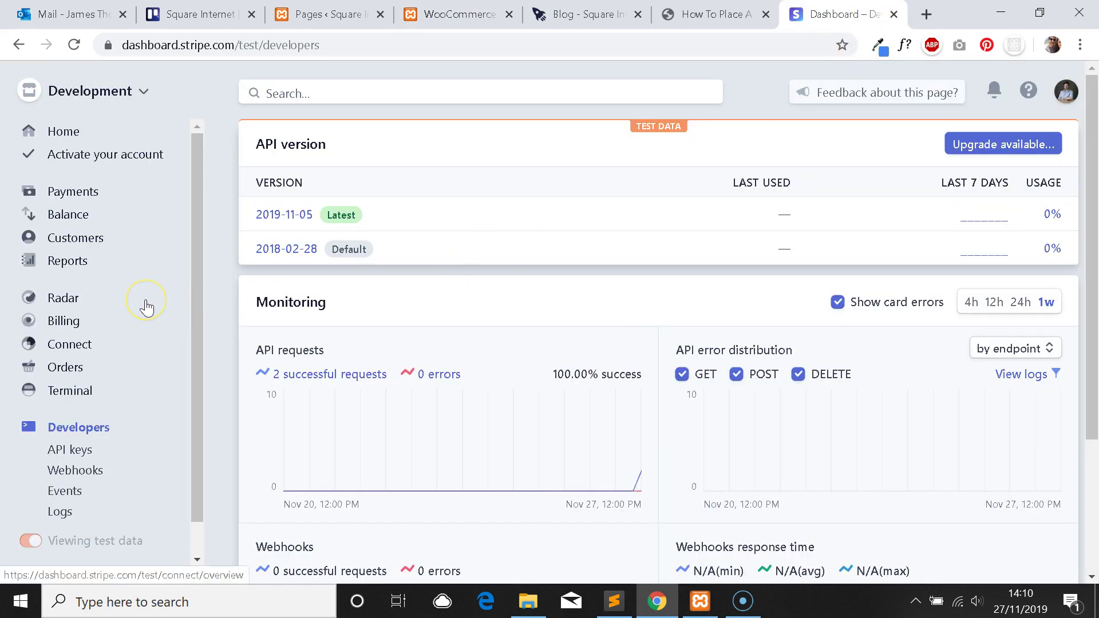
scroll(147, 307, down, 1)
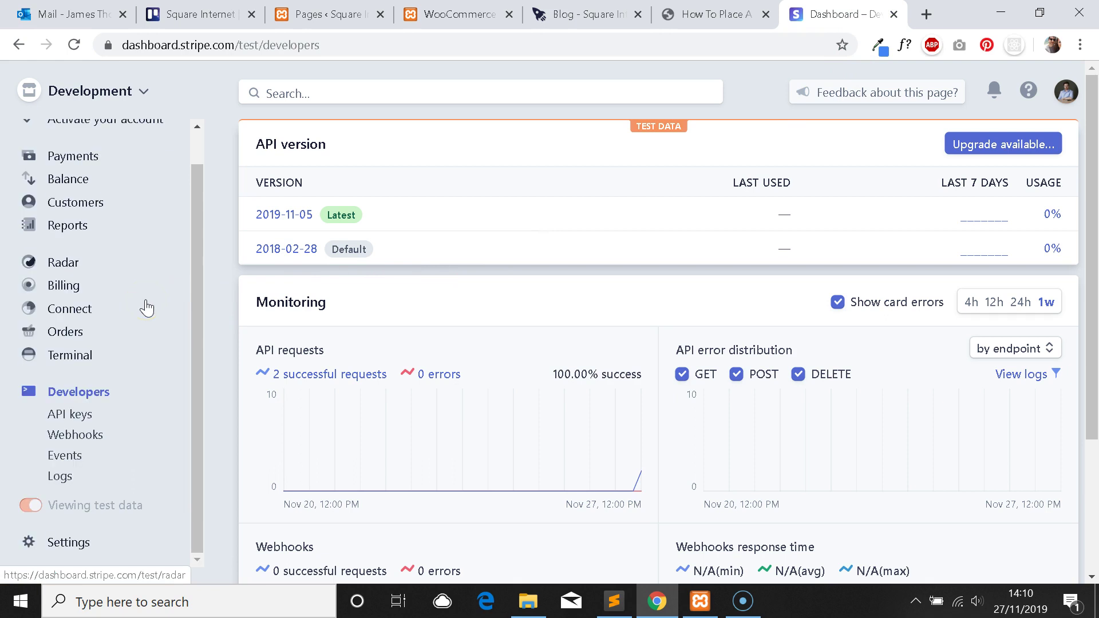
Open the Developers > API keys page in the Stripe Dashboard.
click(97, 394)
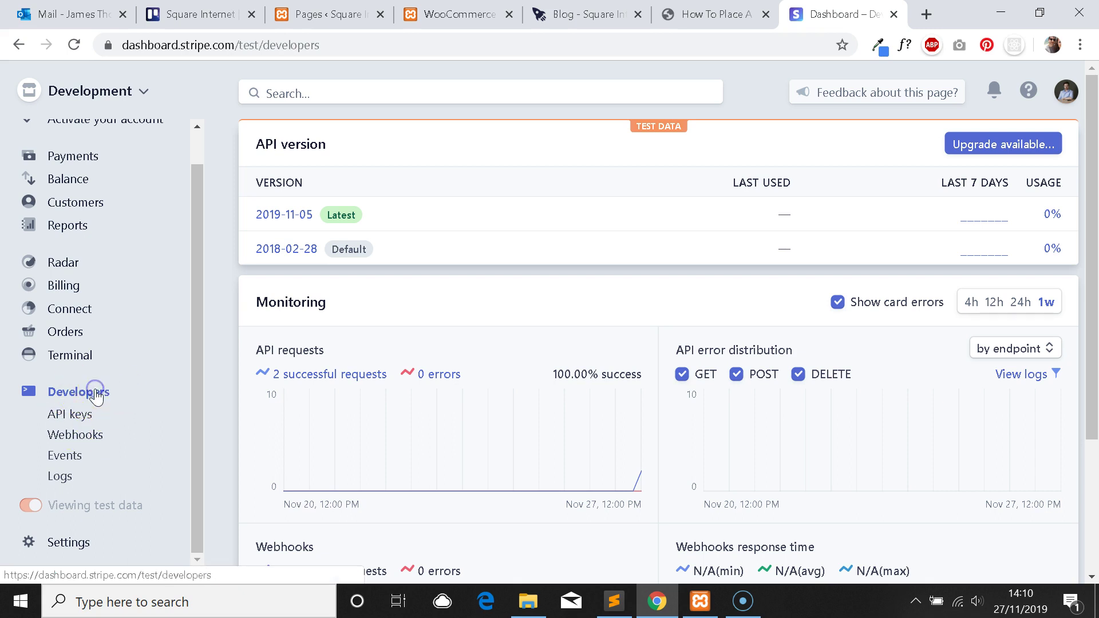
scroll(388, 309, down, 3)
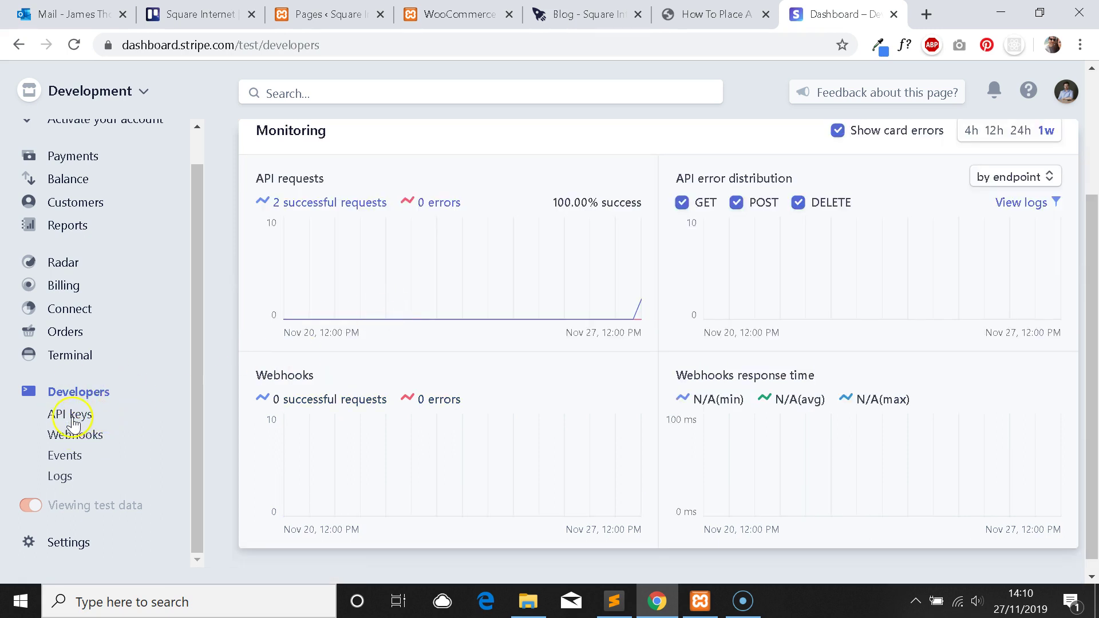
click(63, 417)
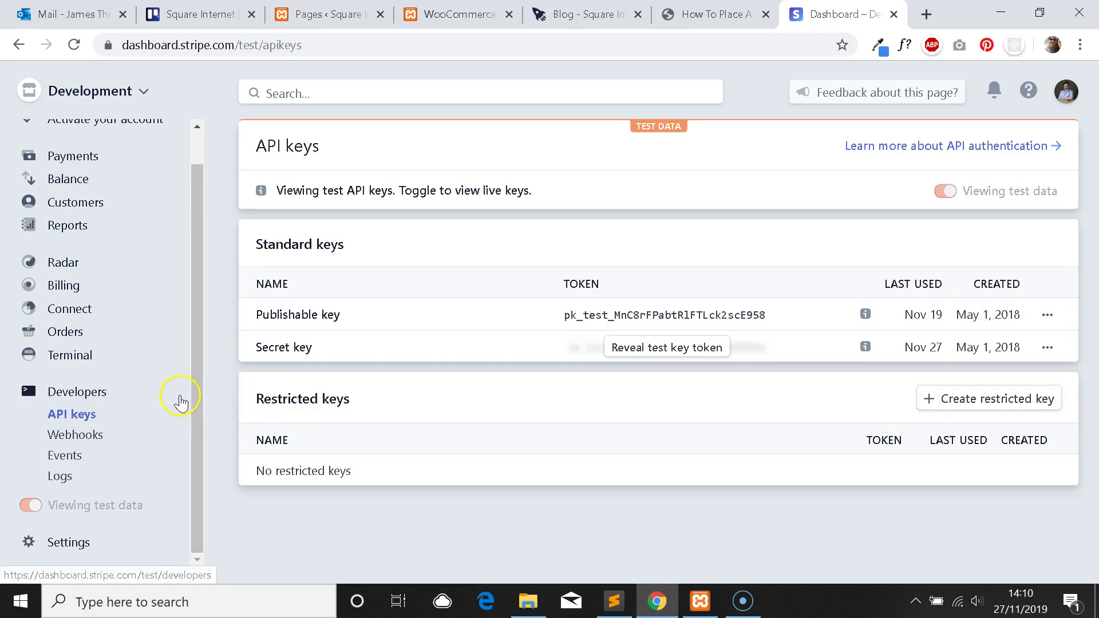
mouse_move(35, 507)
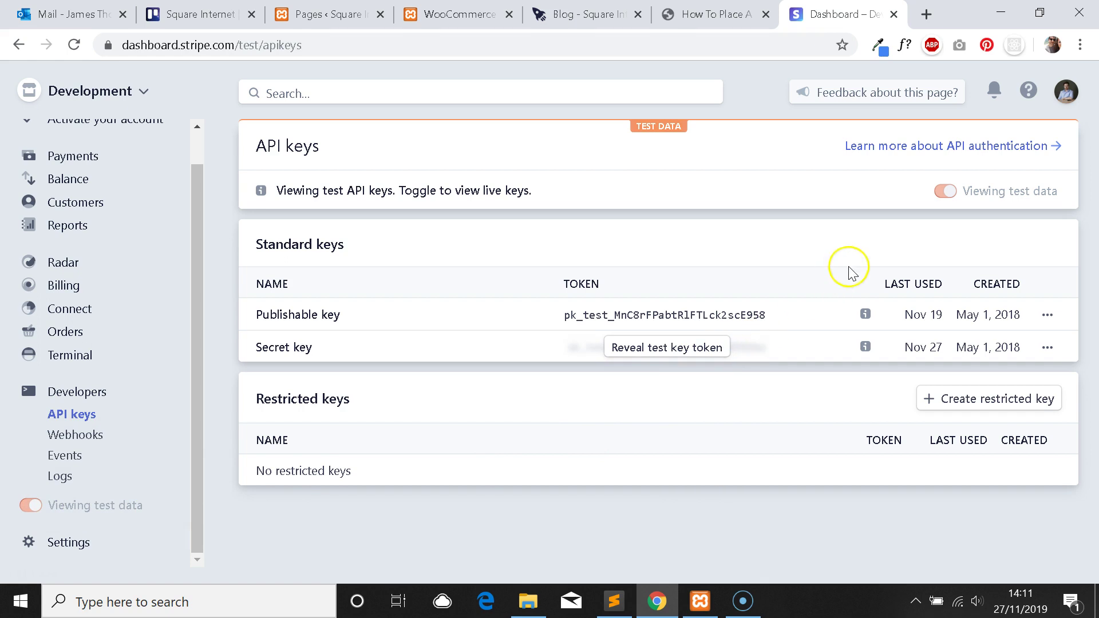
mouse_move(949, 195)
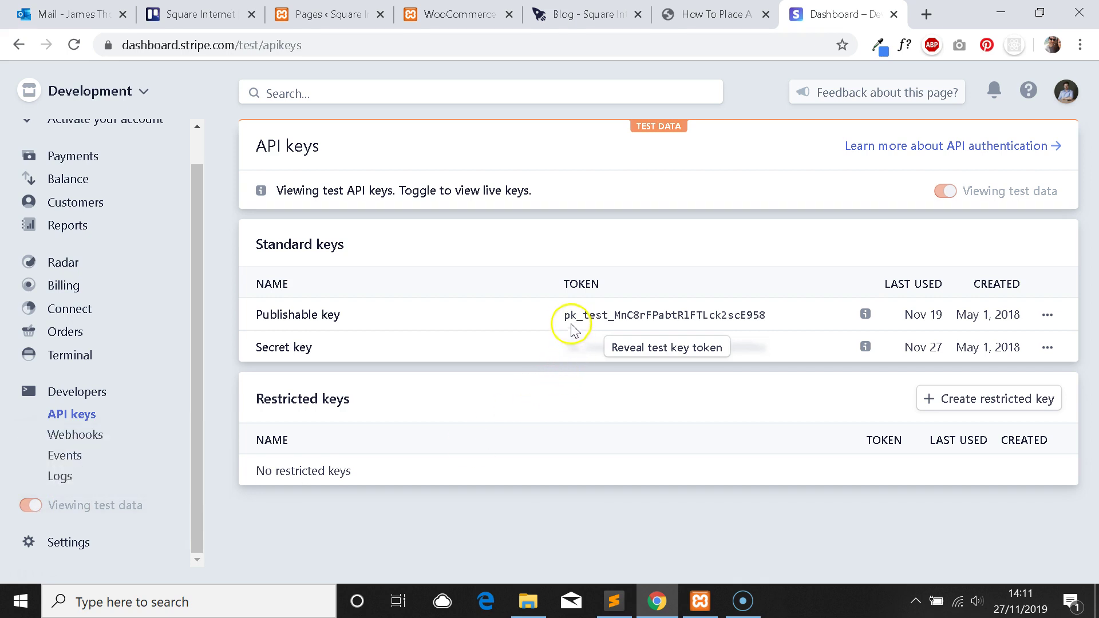
Inspect the publishable key token and ask to reveal the secret test key.
drag(565, 319, 600, 319)
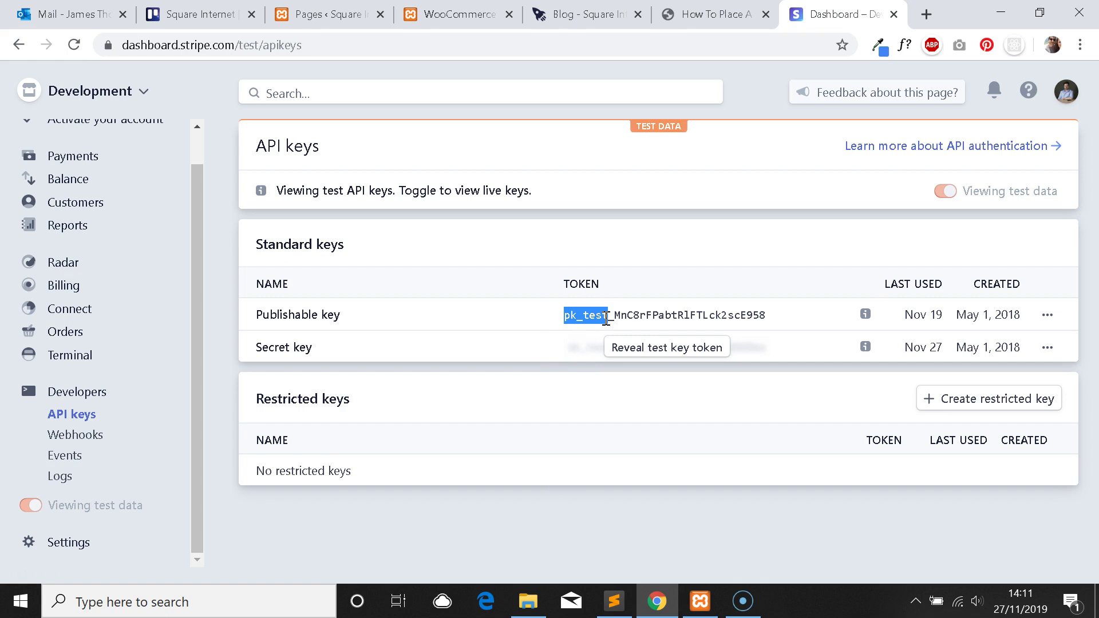
click(606, 319)
click(613, 314)
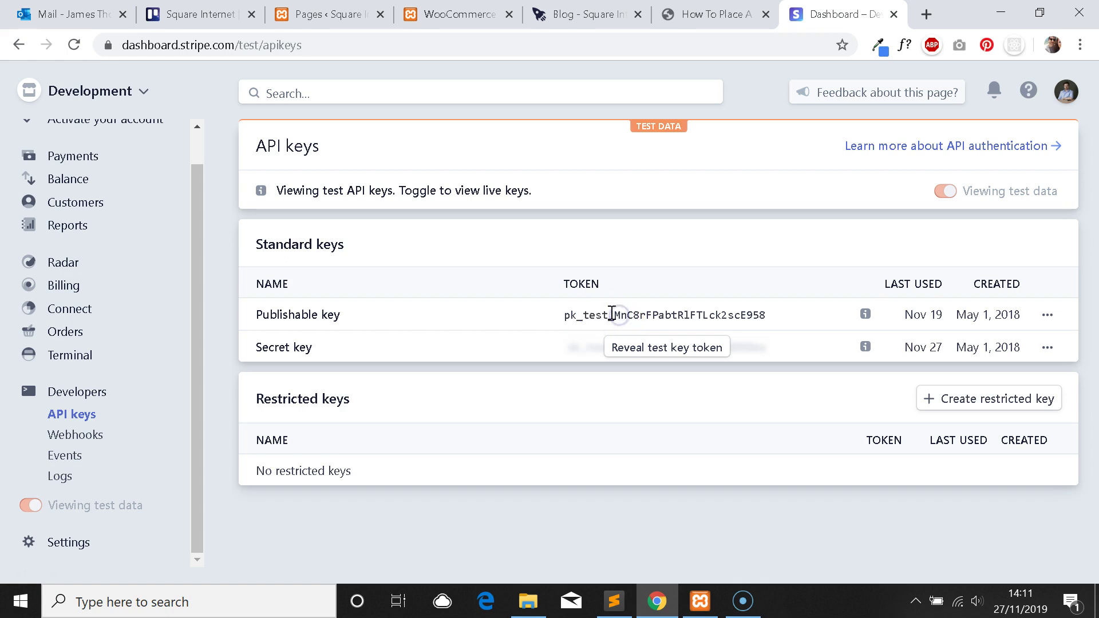
click(604, 309)
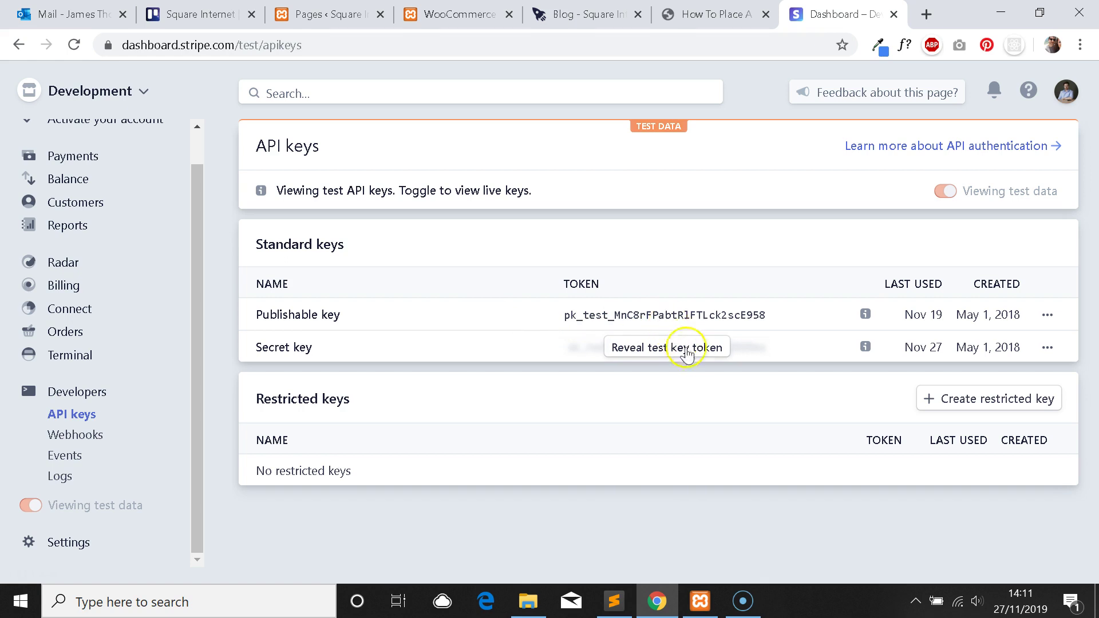
click(694, 353)
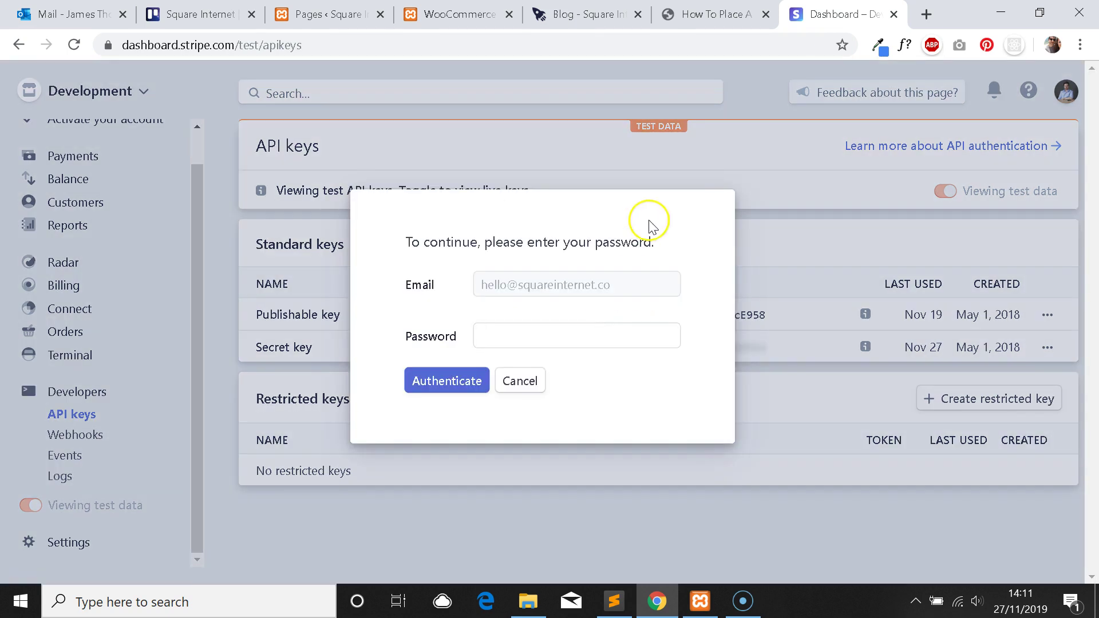
Compare the Stripe publishable key with WooCommerce's Test Publishable Key field.
click(524, 379)
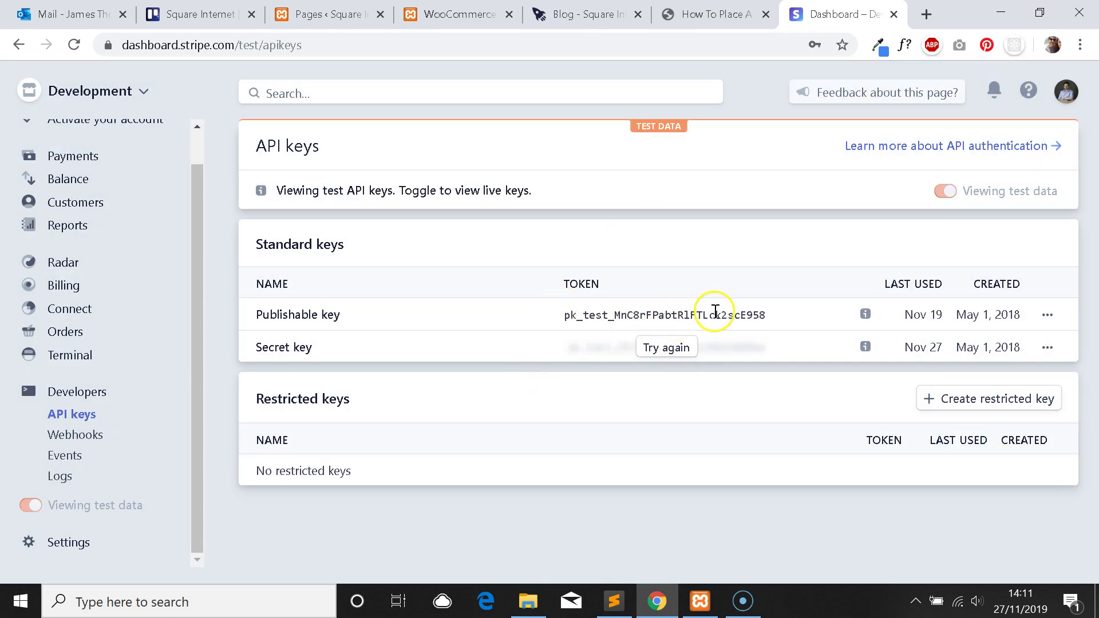
drag(773, 317, 567, 312)
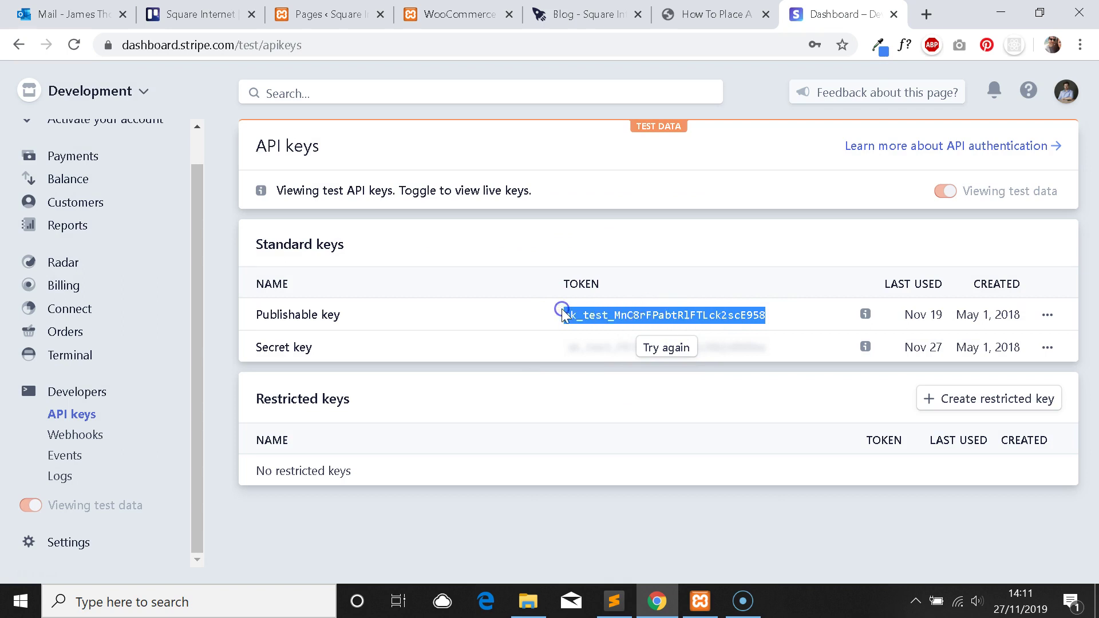
click(584, 15)
click(710, 14)
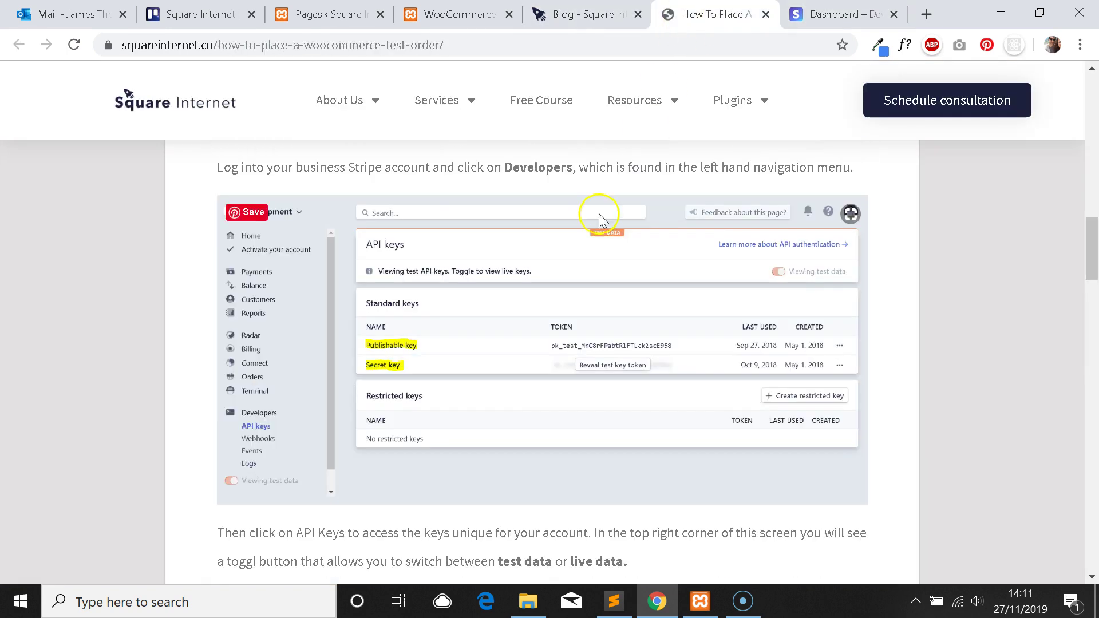
click(452, 14)
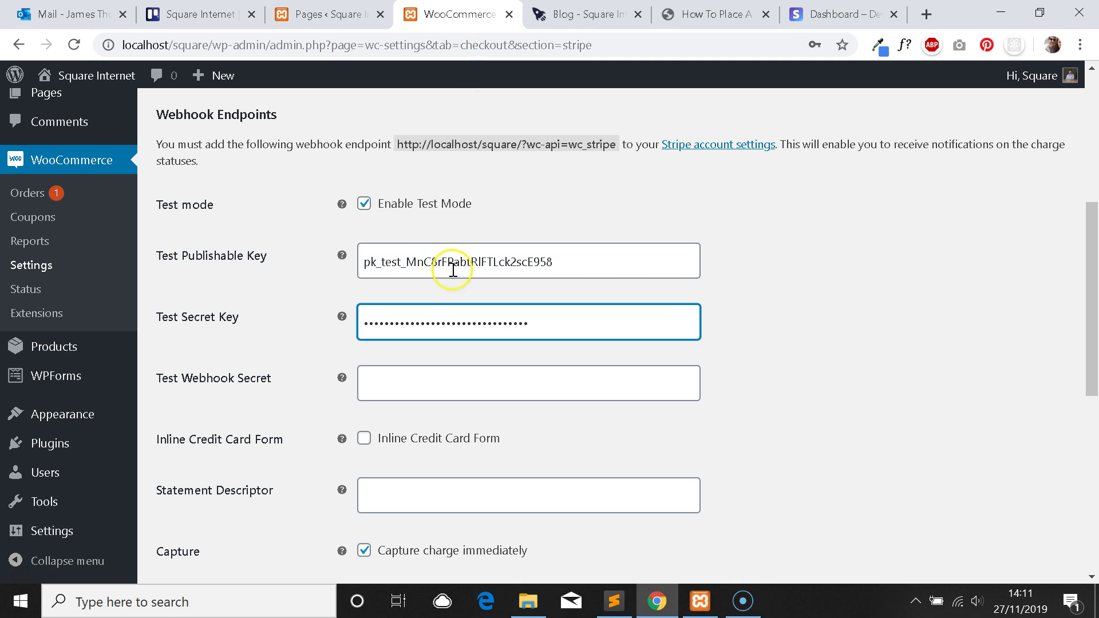
drag(572, 259, 360, 261)
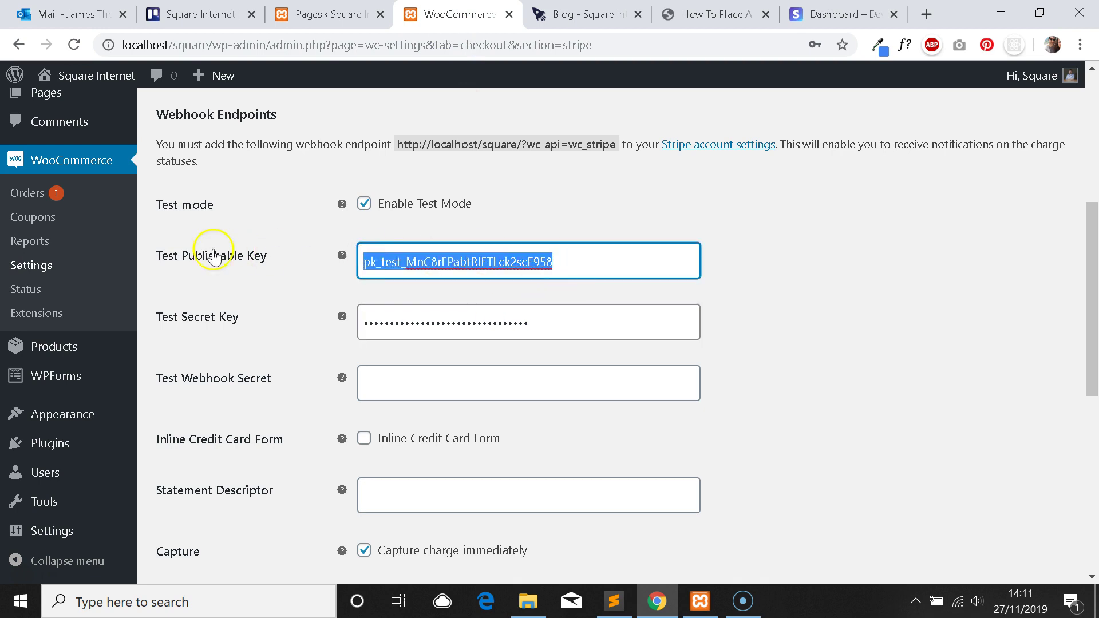
click(842, 15)
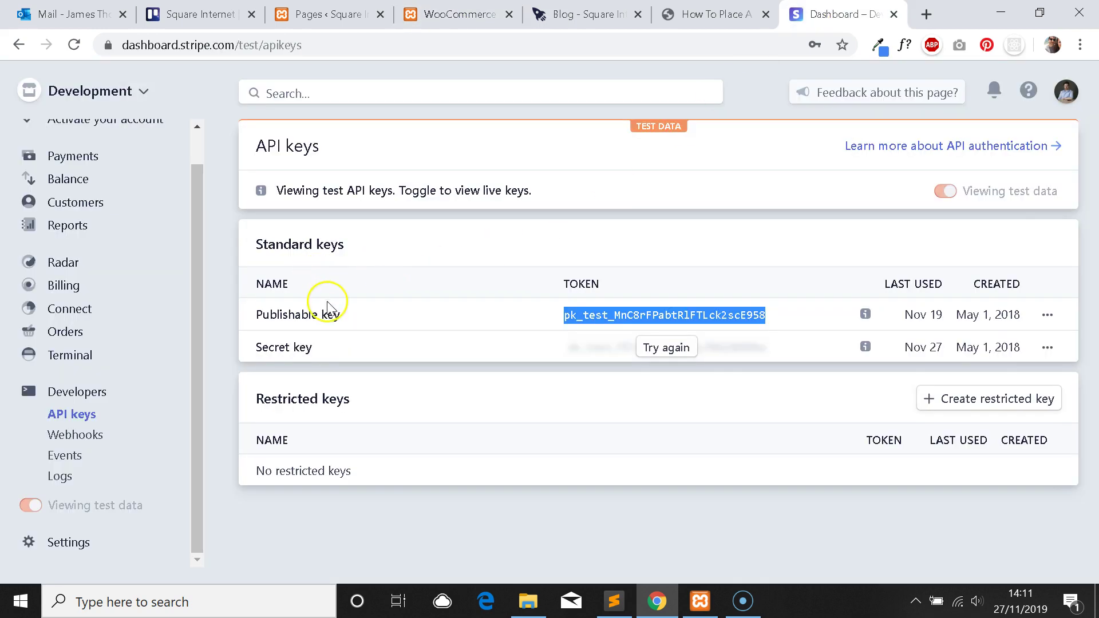
click(452, 14)
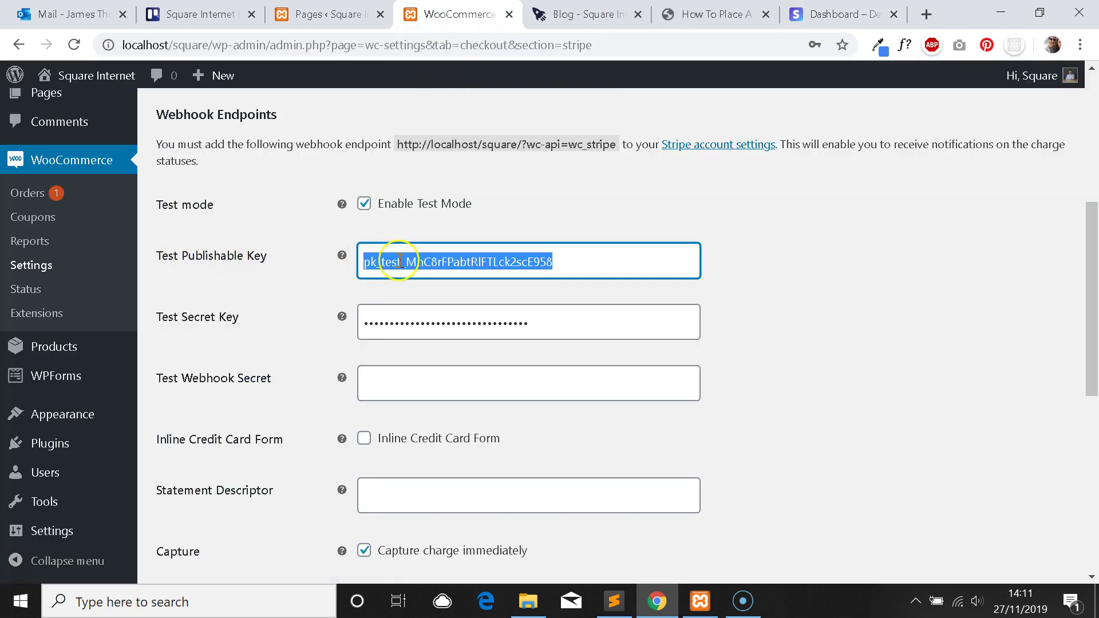
Retry revealing the secret key, then select the Test Secret Key and save Stripe settings.
key(ctrl+7)
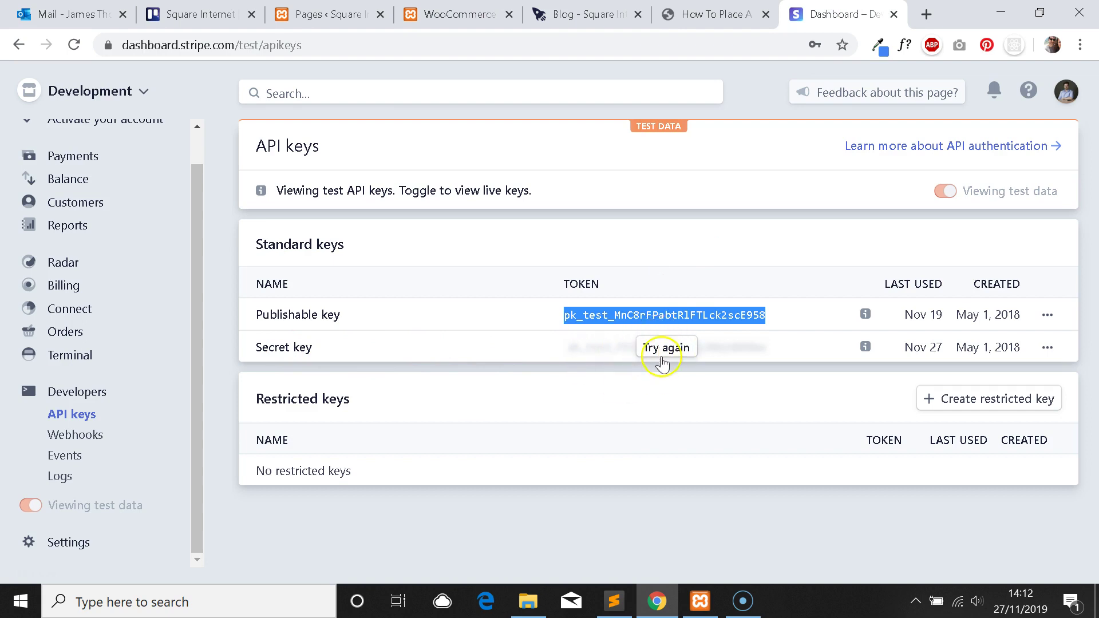
click(726, 348)
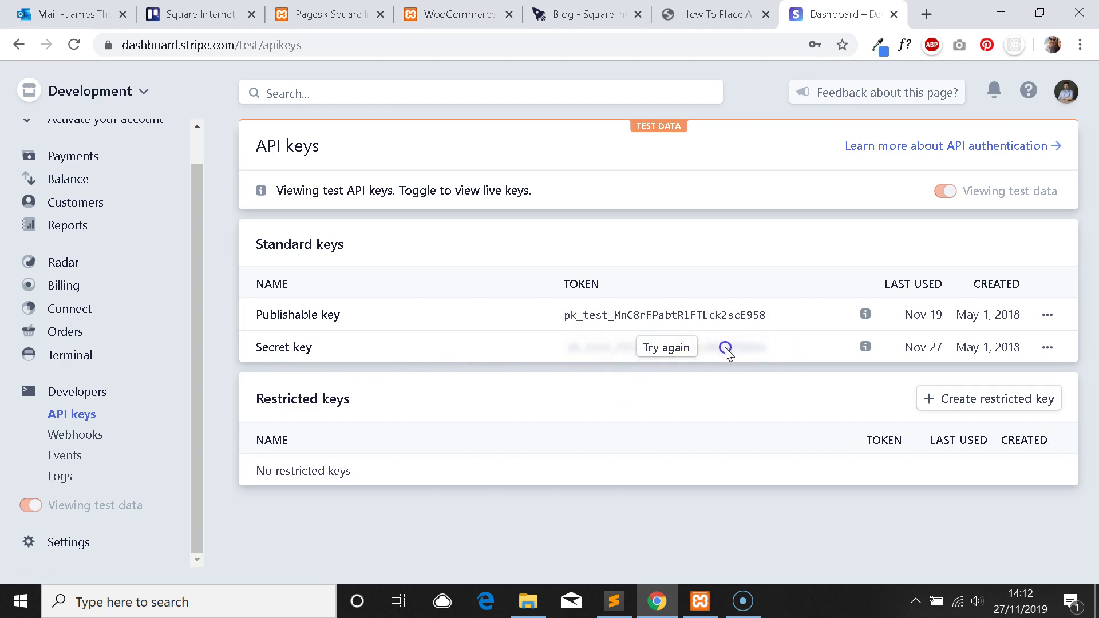
key(ctrl+4)
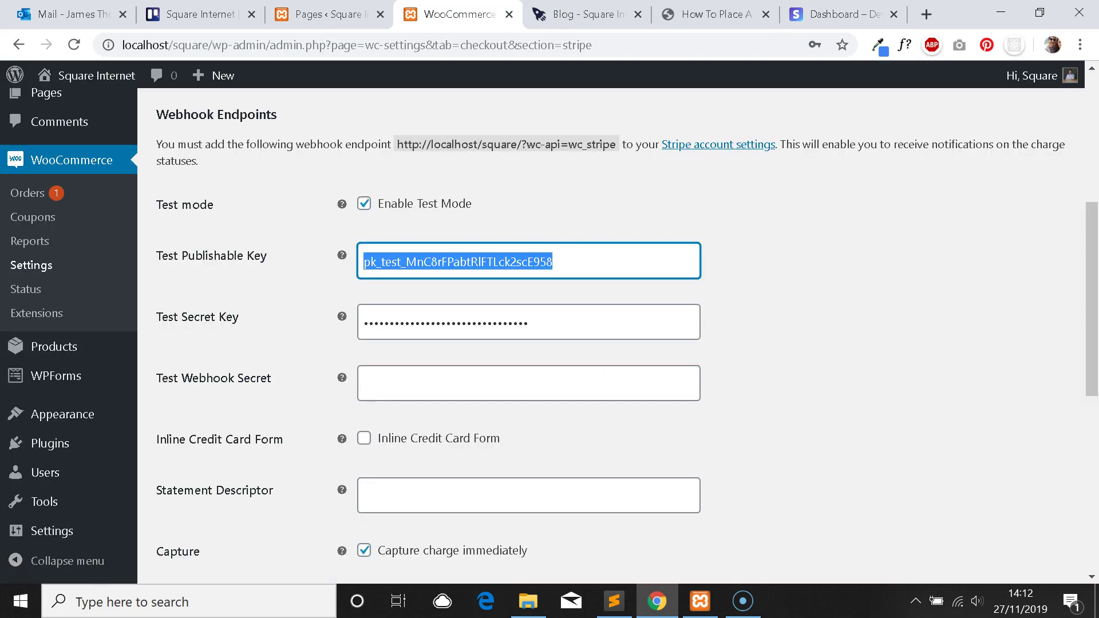
drag(562, 316, 366, 325)
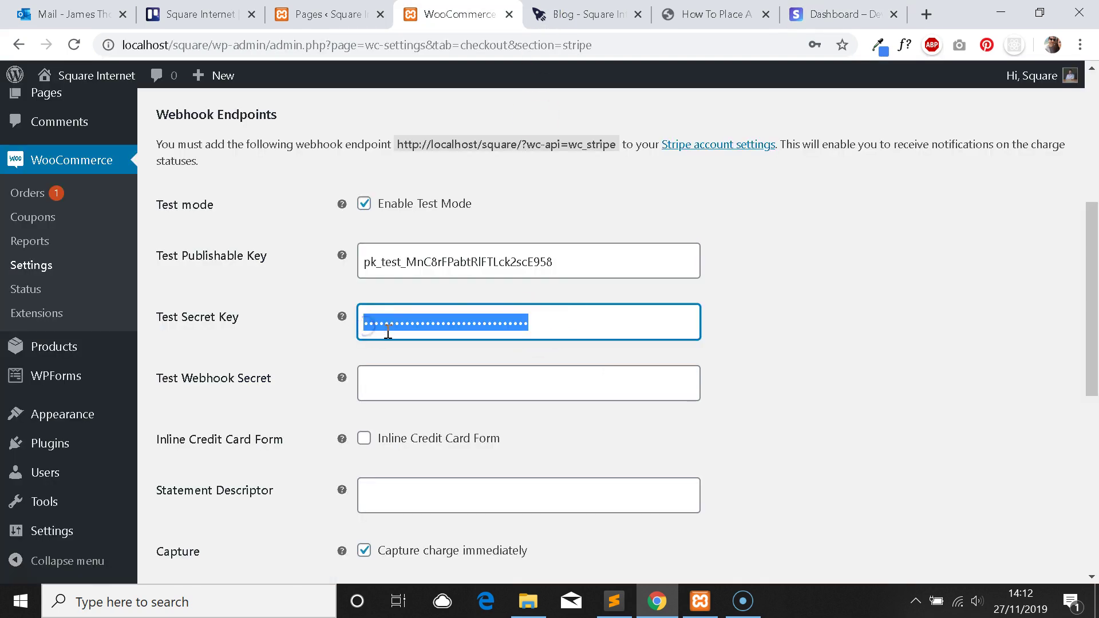
scroll(290, 314, down, 8)
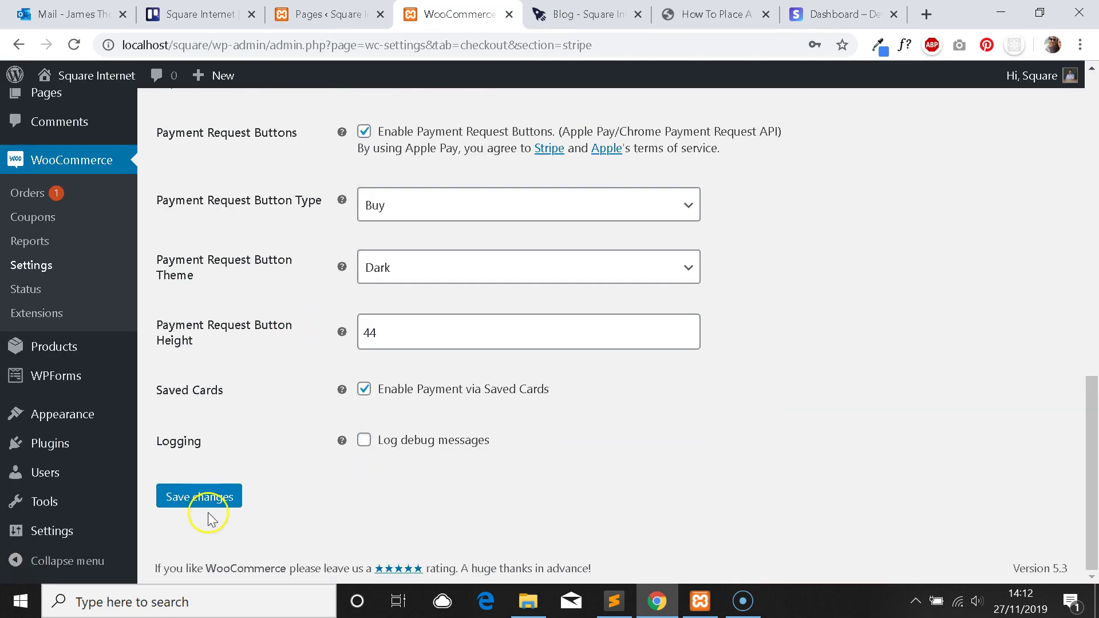
click(213, 497)
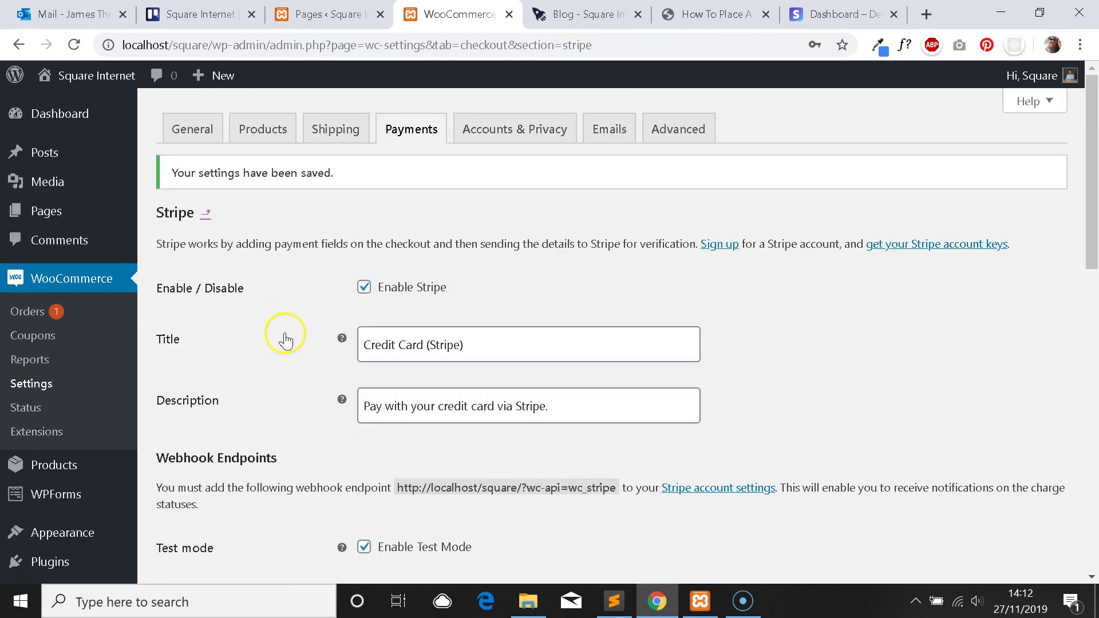
mouse_move(110, 79)
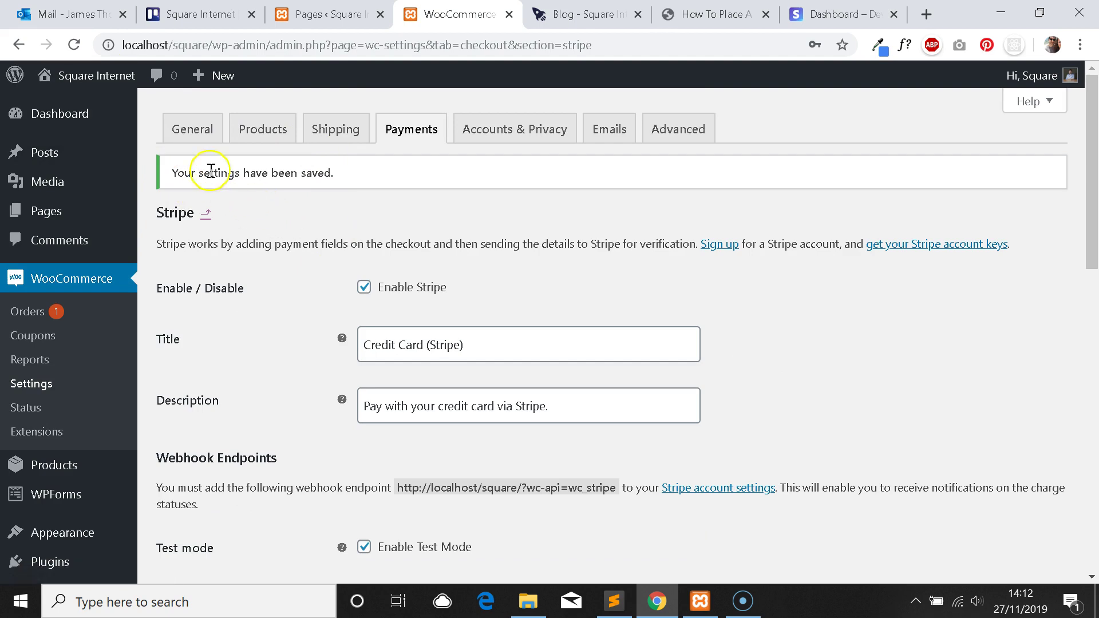
Open the storefront in a new tab and add the T-shirt to the basket.
right_click(89, 123)
click(116, 140)
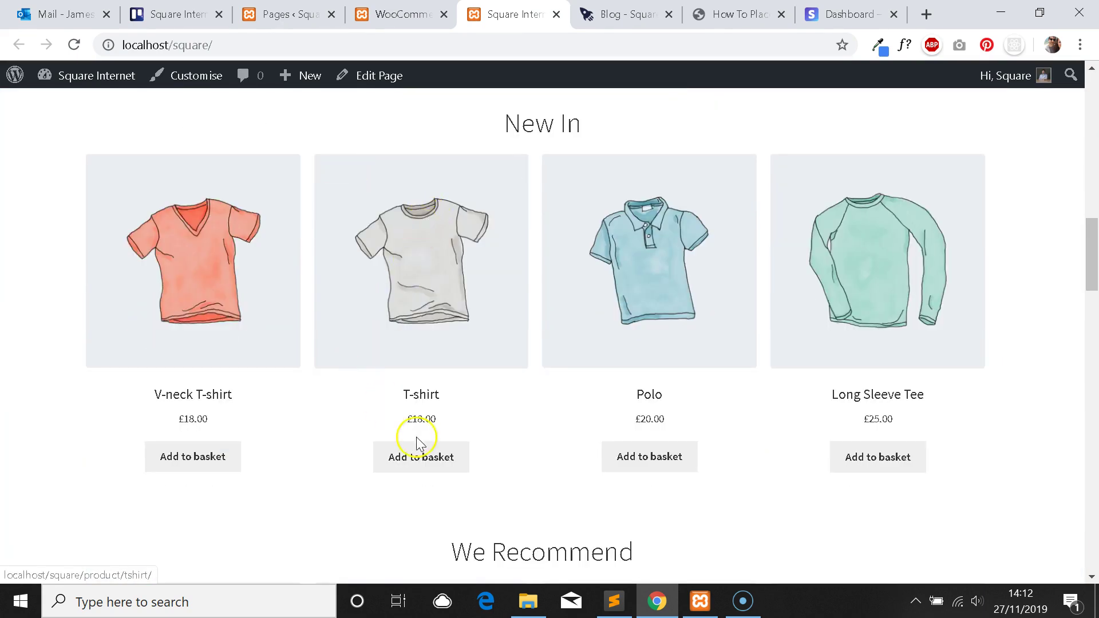
click(396, 476)
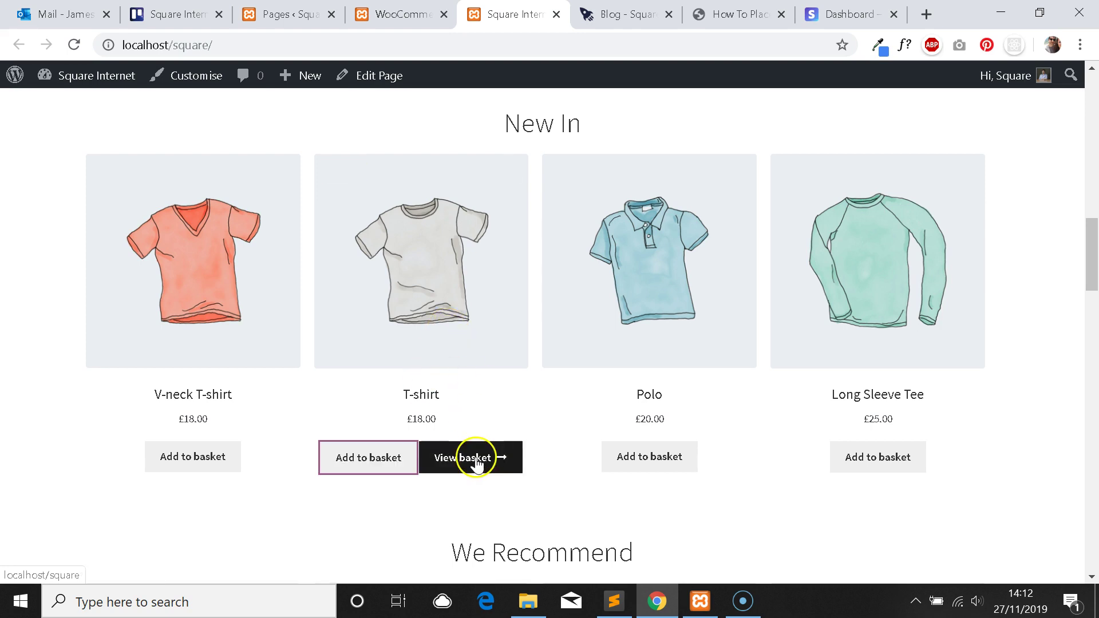
click(476, 461)
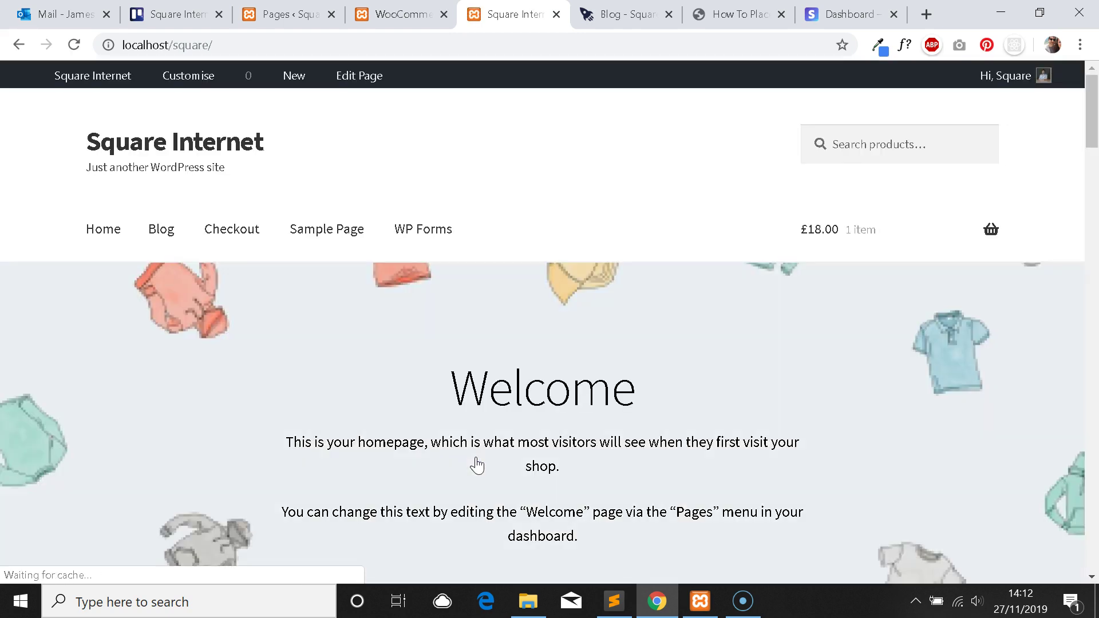
Proceed from the basket to checkout with the £18.00 T-shirt.
scroll(618, 302, down, 5)
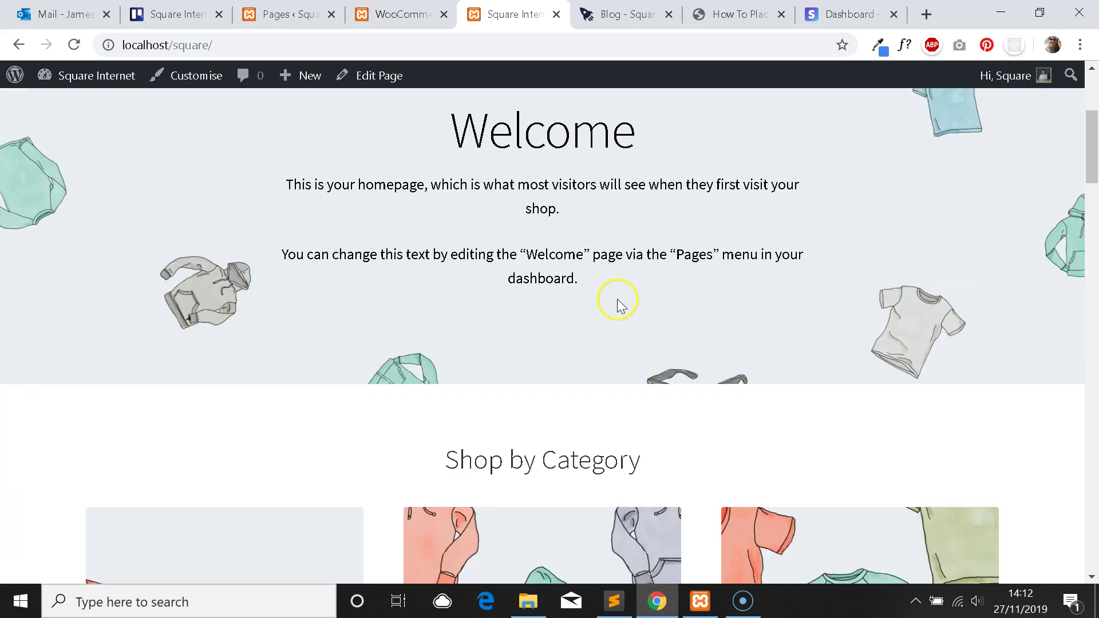
scroll(611, 302, up, 5)
mouse_move(991, 228)
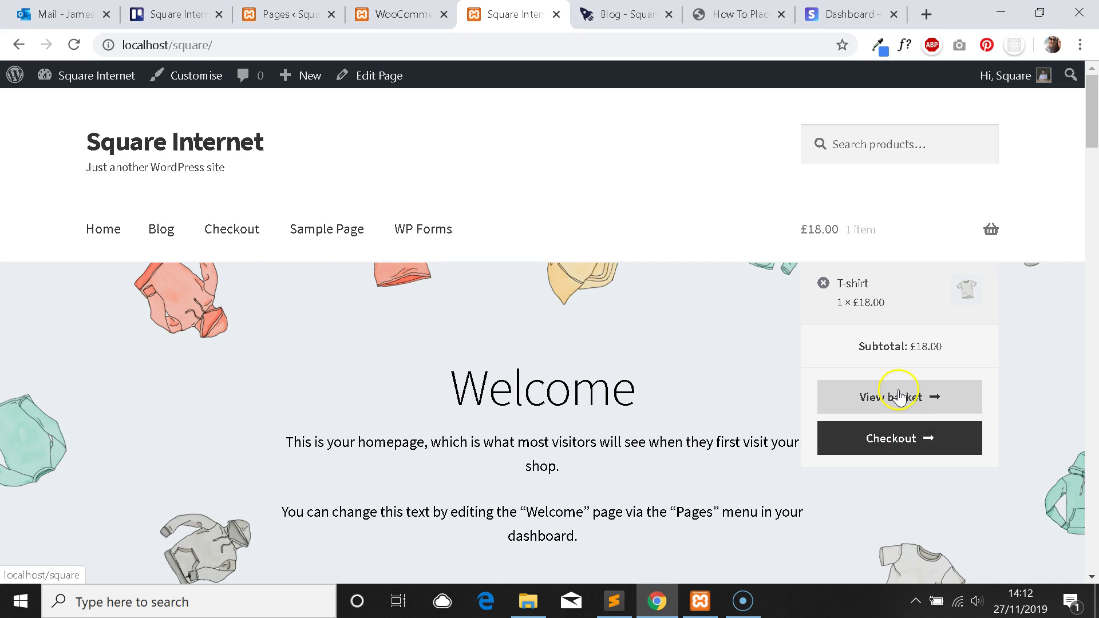
click(891, 442)
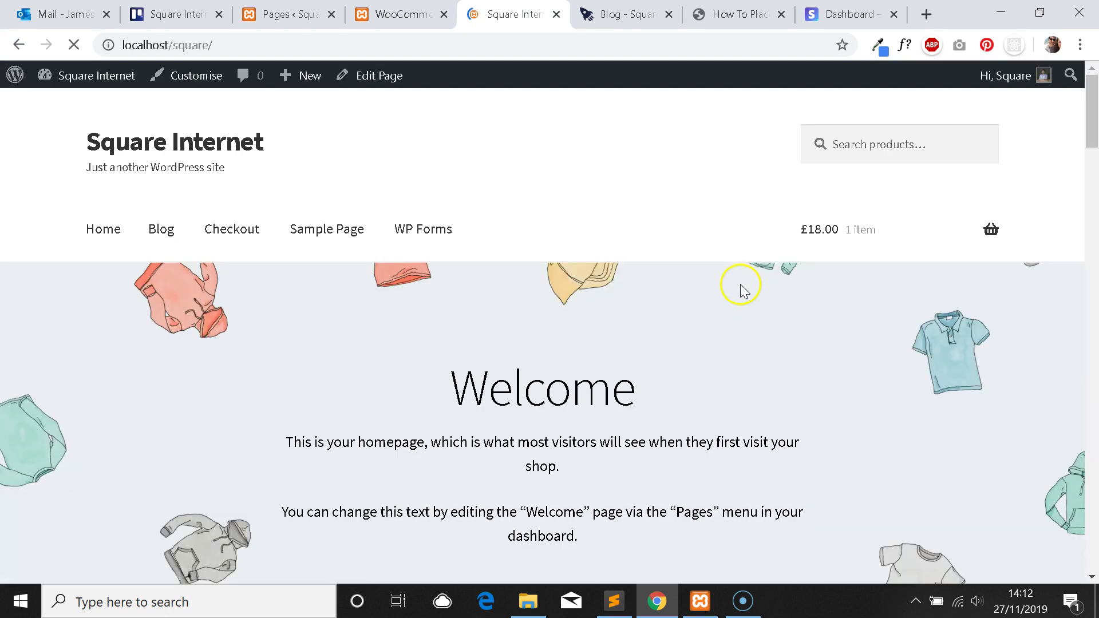
scroll(687, 286, down, 4)
scroll(515, 143, up, 1)
Open the Checkout page from the admin Pages list in a new tab.
key(ctrl+shift+Tab)
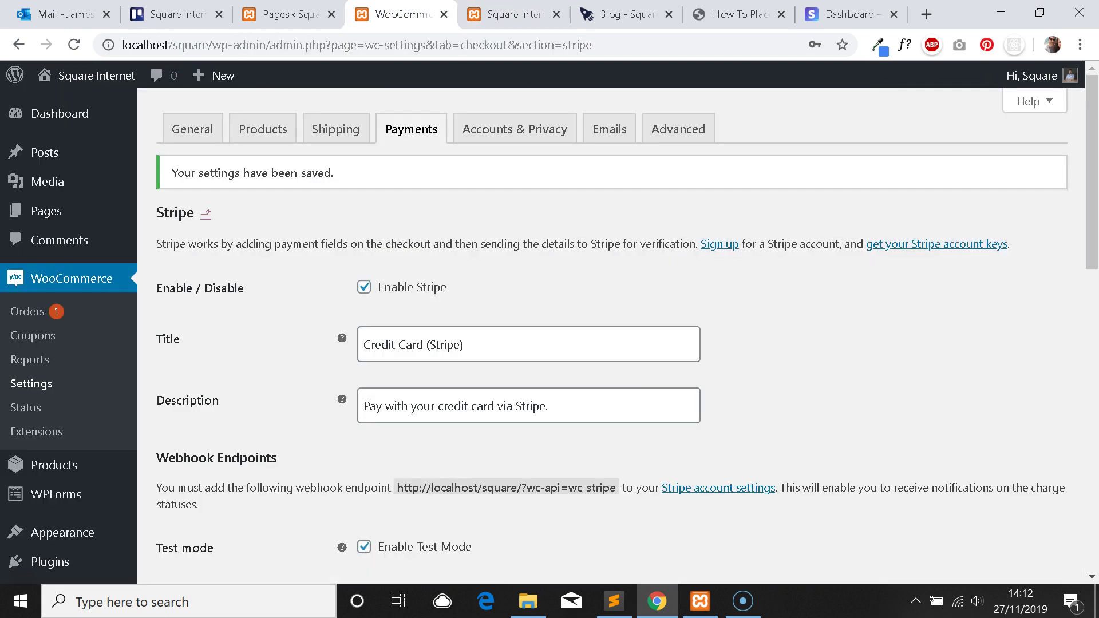
key(ctrl+shift+Tab)
scroll(372, 334, down, 3)
scroll(321, 246, up, 1)
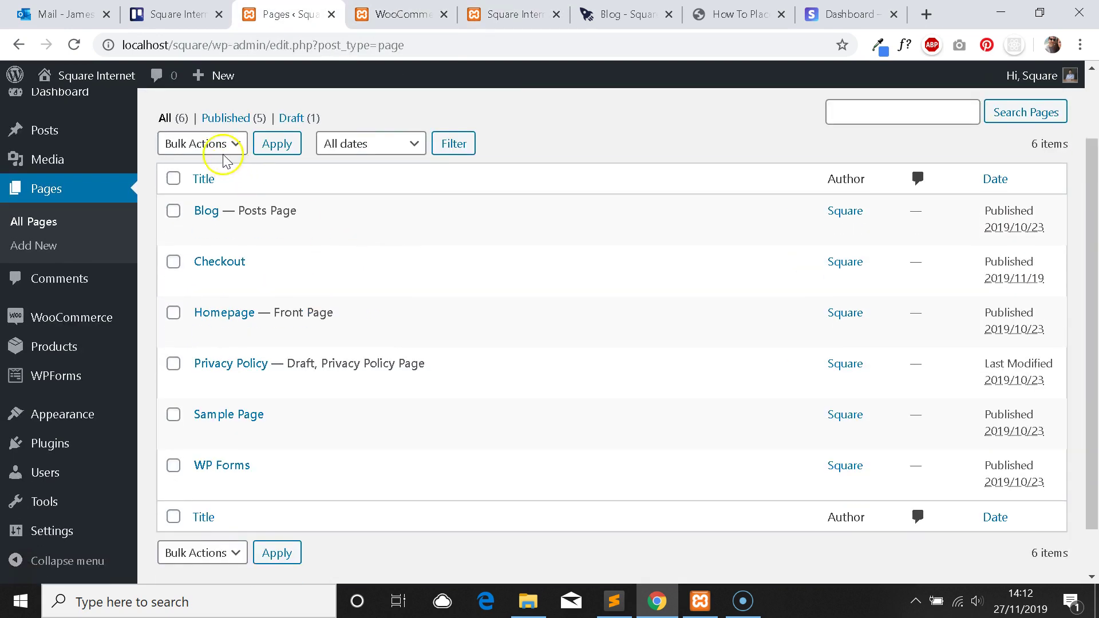
right_click(318, 283)
click(350, 290)
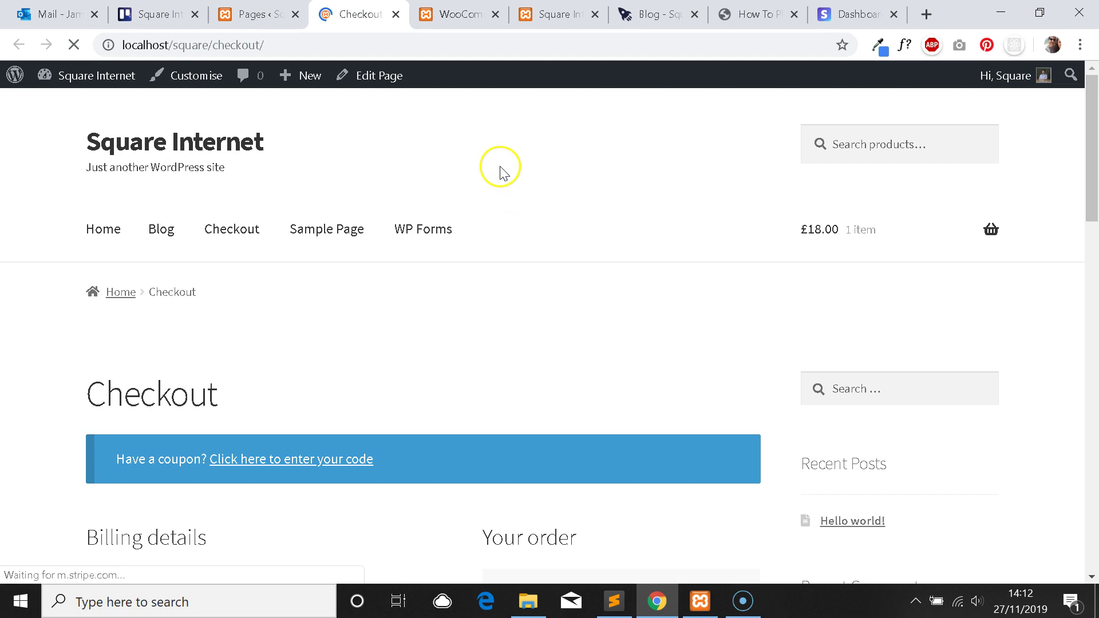
Read the Stripe test-mode payment notice on the checkout page.
scroll(515, 184, down, 7)
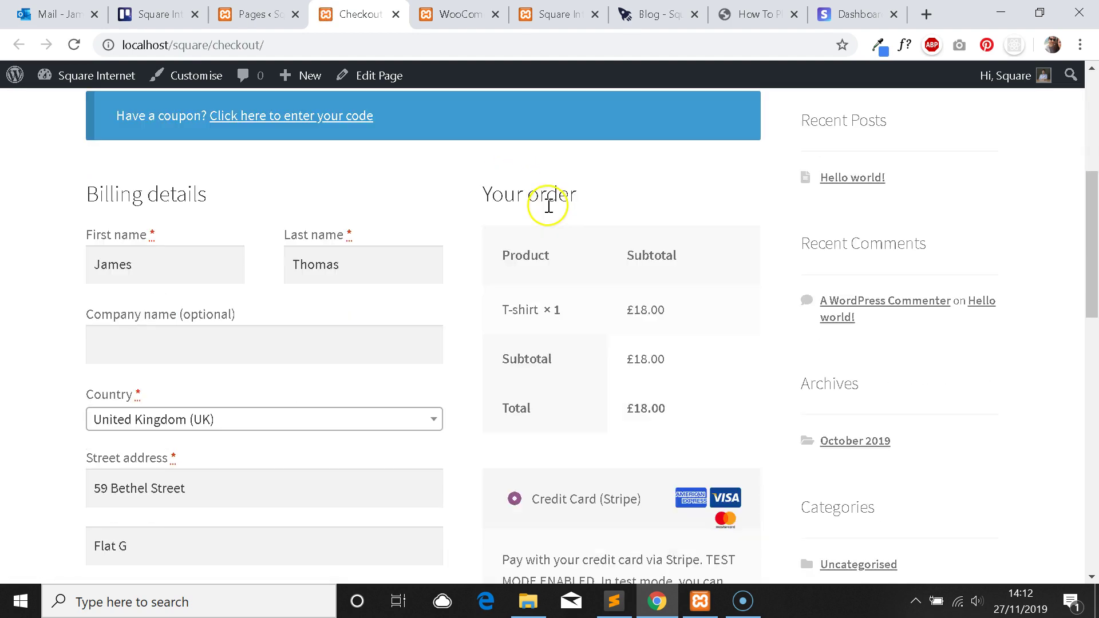
scroll(578, 182, down, 3)
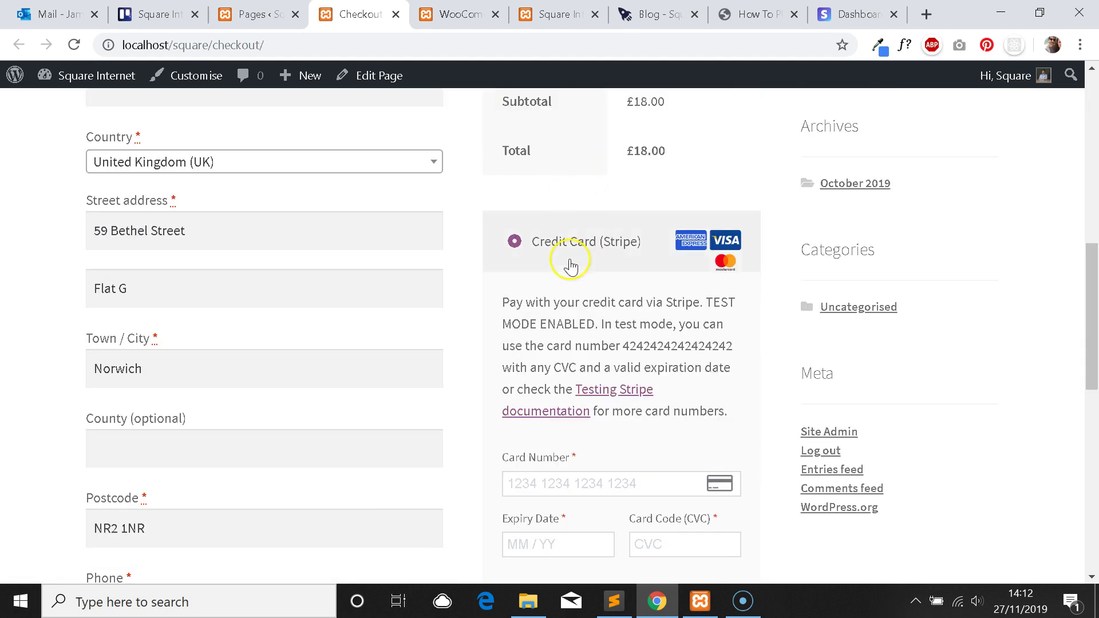
scroll(564, 261, up, 2)
scroll(564, 260, down, 2)
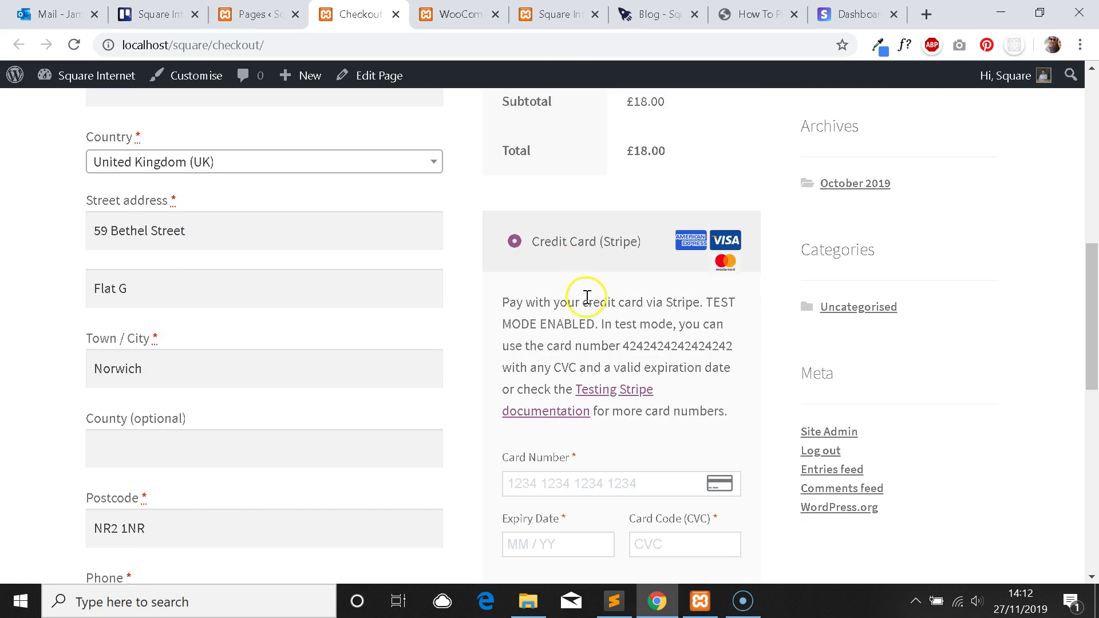
drag(500, 301, 727, 417)
click(673, 361)
drag(510, 302, 715, 344)
click(658, 321)
drag(518, 324, 597, 325)
click(631, 321)
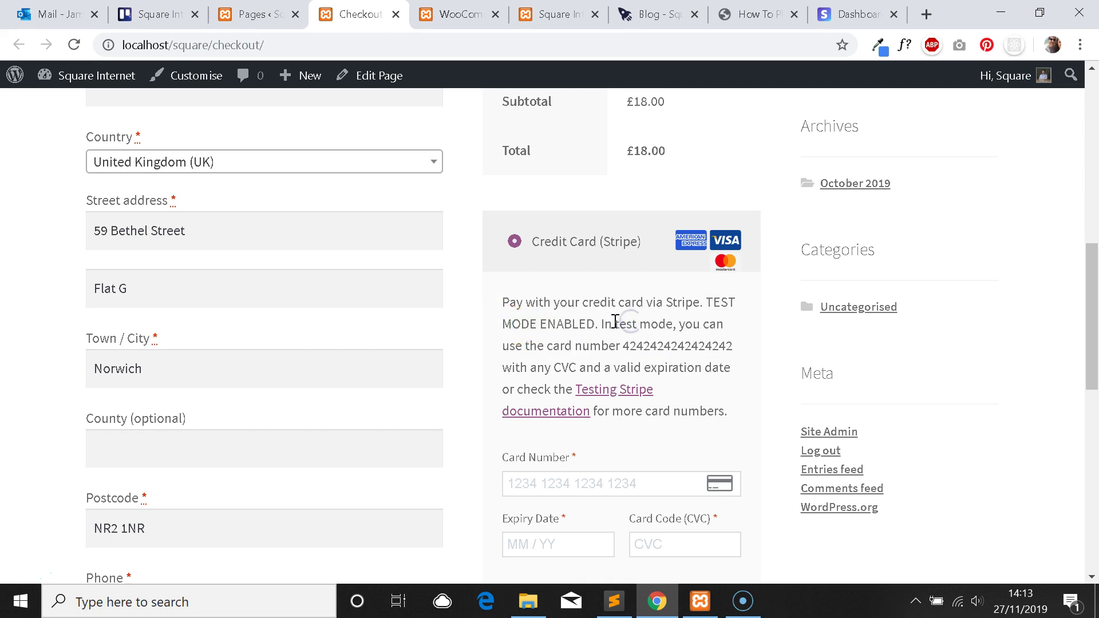
scroll(632, 323, up, 2)
scroll(620, 337, down, 2)
click(653, 342)
scroll(653, 341, down, 2)
drag(623, 260, 715, 260)
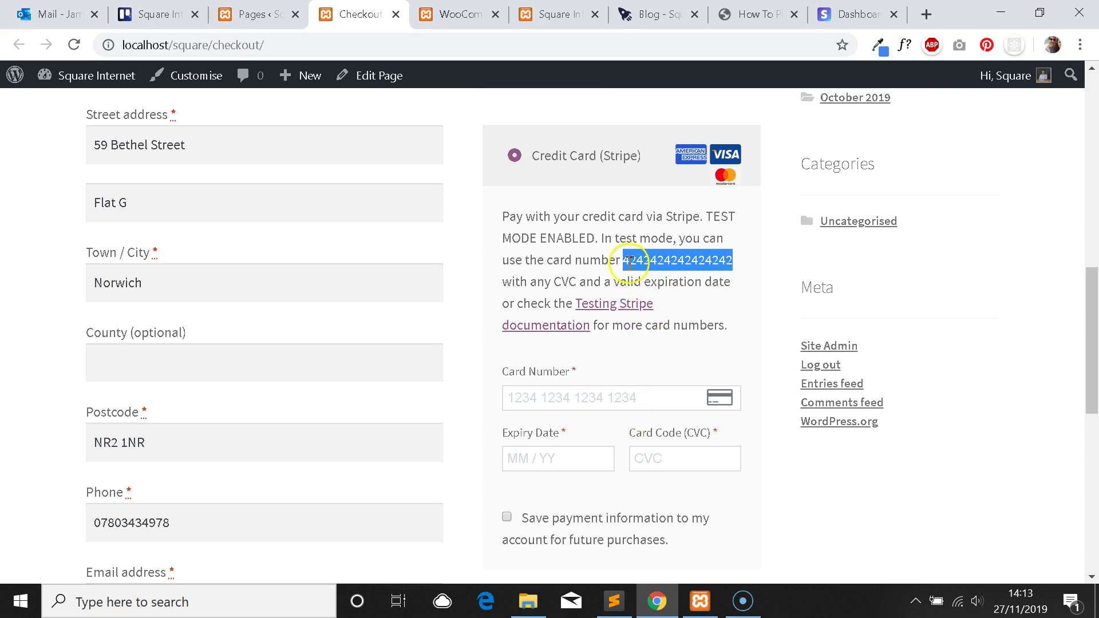
drag(629, 260, 734, 261)
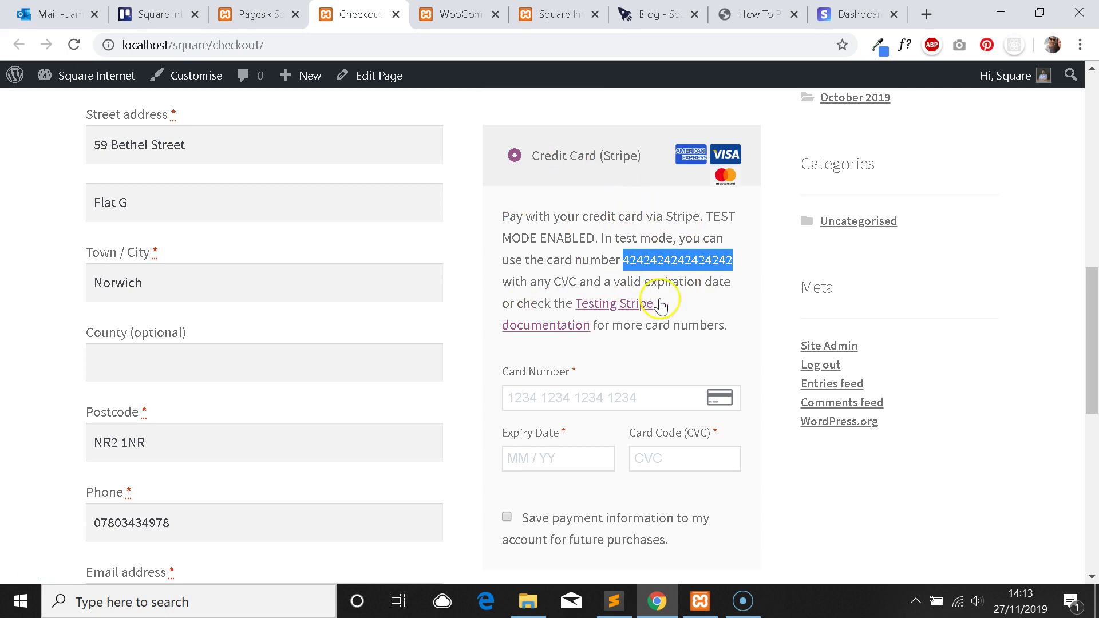
click(567, 398)
key(ctrl+v)
scroll(382, 281, up, 3)
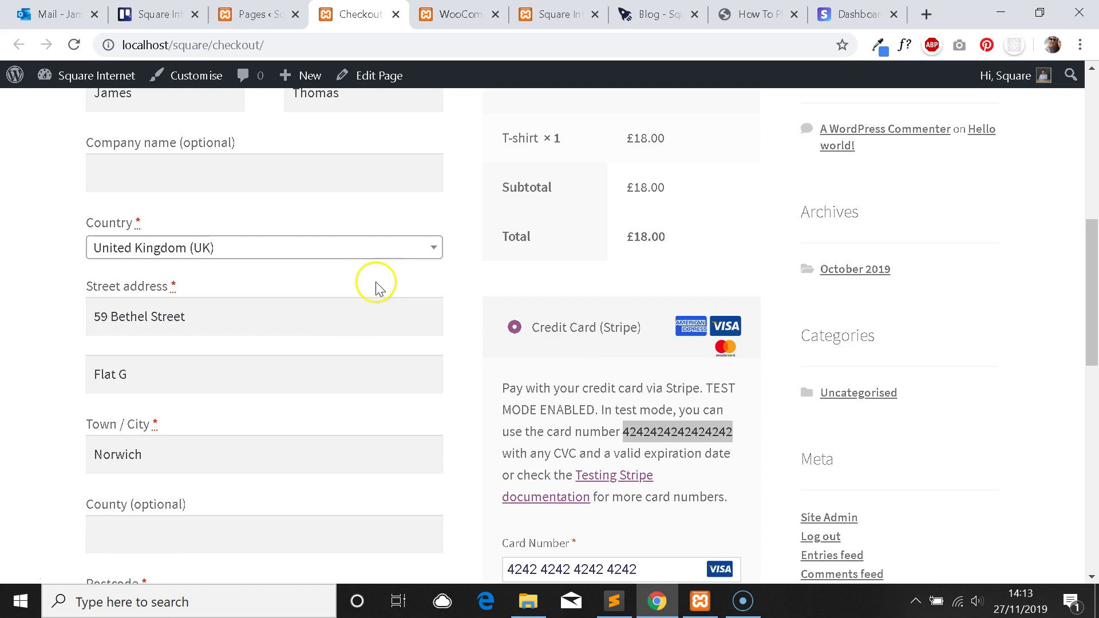
scroll(376, 288, down, 5)
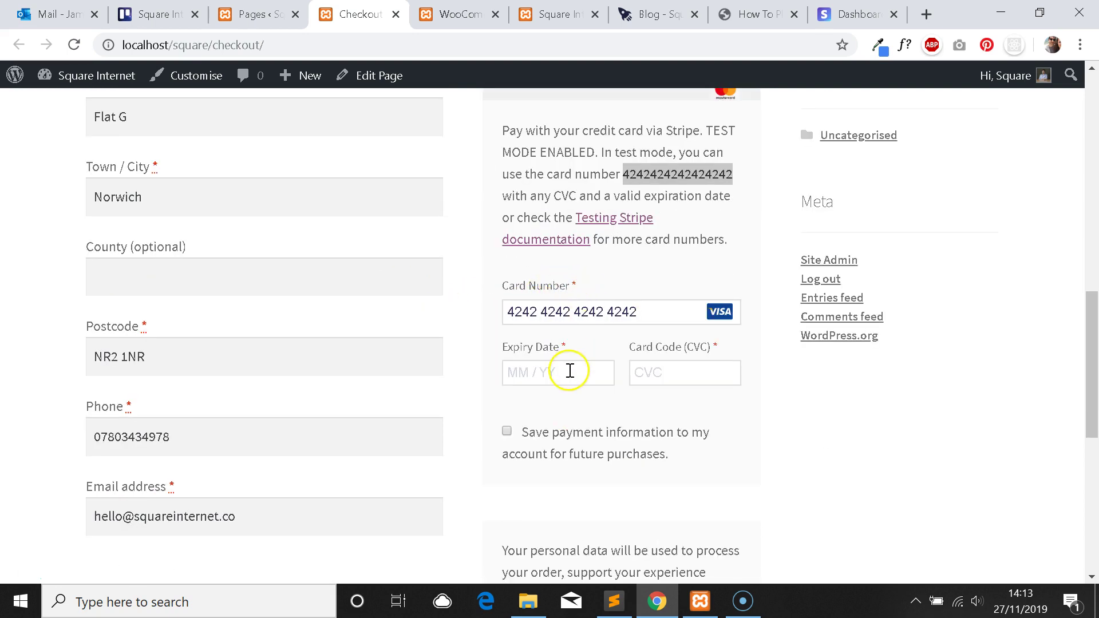
click(667, 370)
text(12 / )
text(20)
key(BackSpace)
key(BackSpace)
text(19)
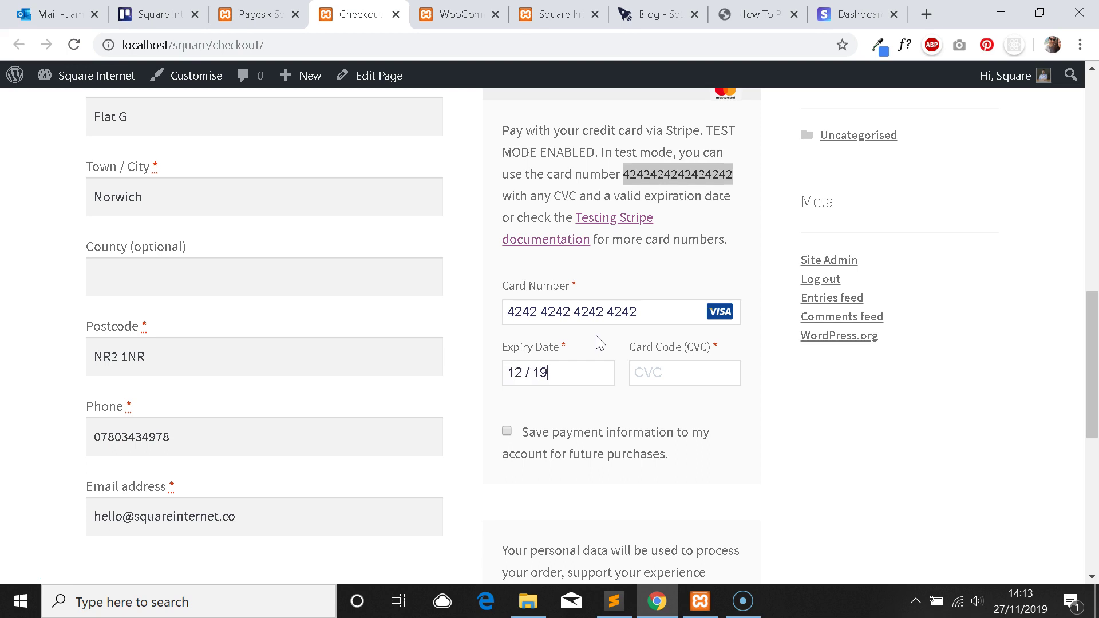
key(Tab)
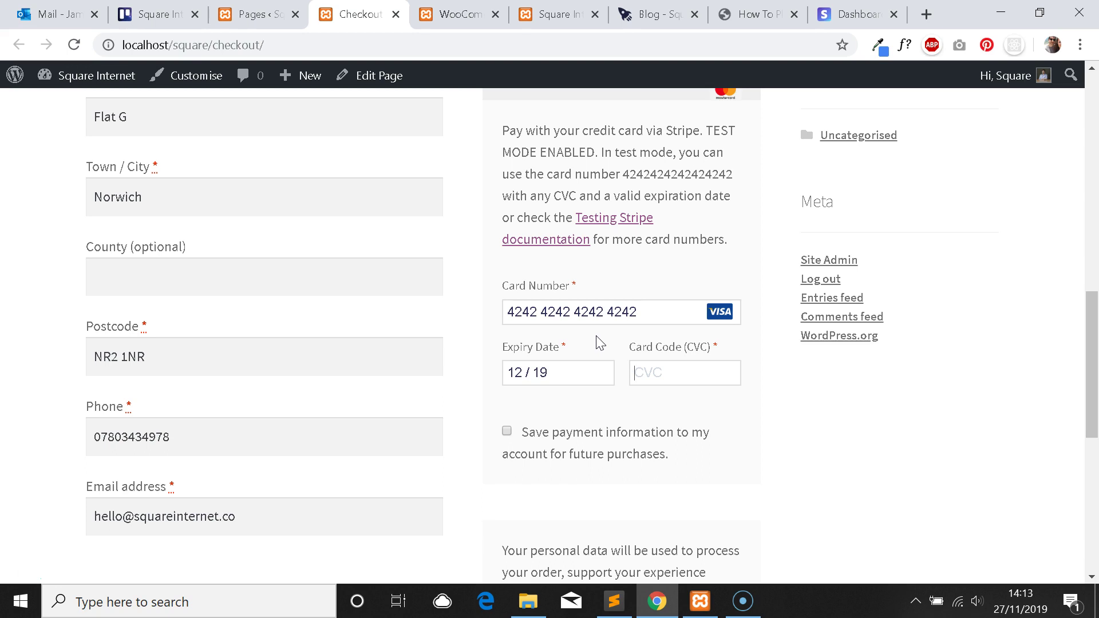
text(125)
Place the test order with the Stripe test card.
scroll(491, 282, down, 5)
scroll(493, 302, up, 6)
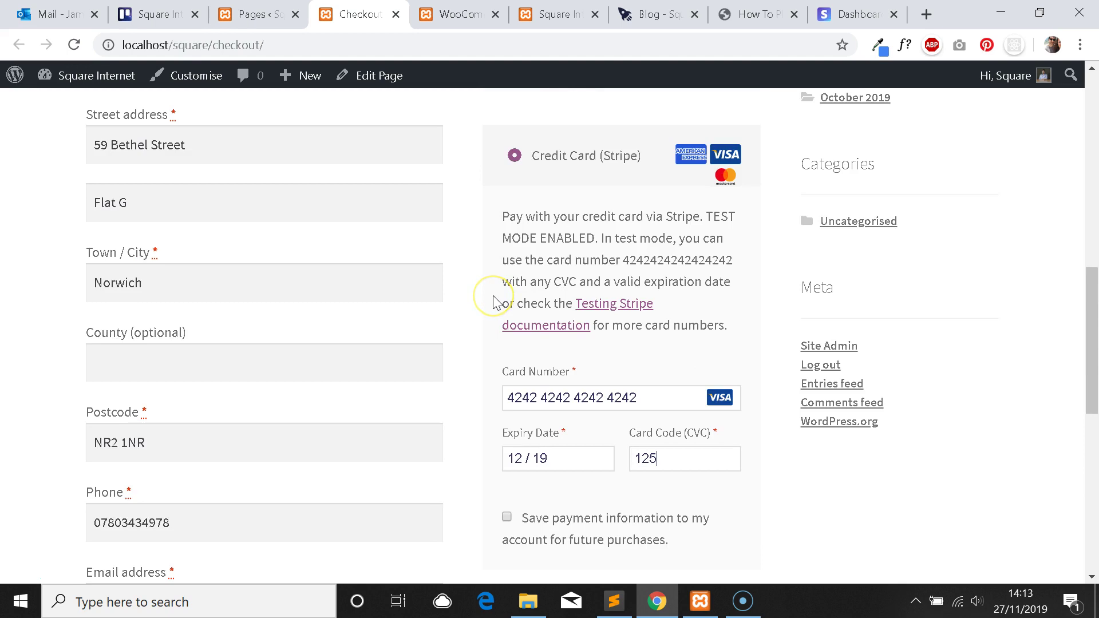
scroll(494, 302, up, 6)
scroll(494, 301, down, 12)
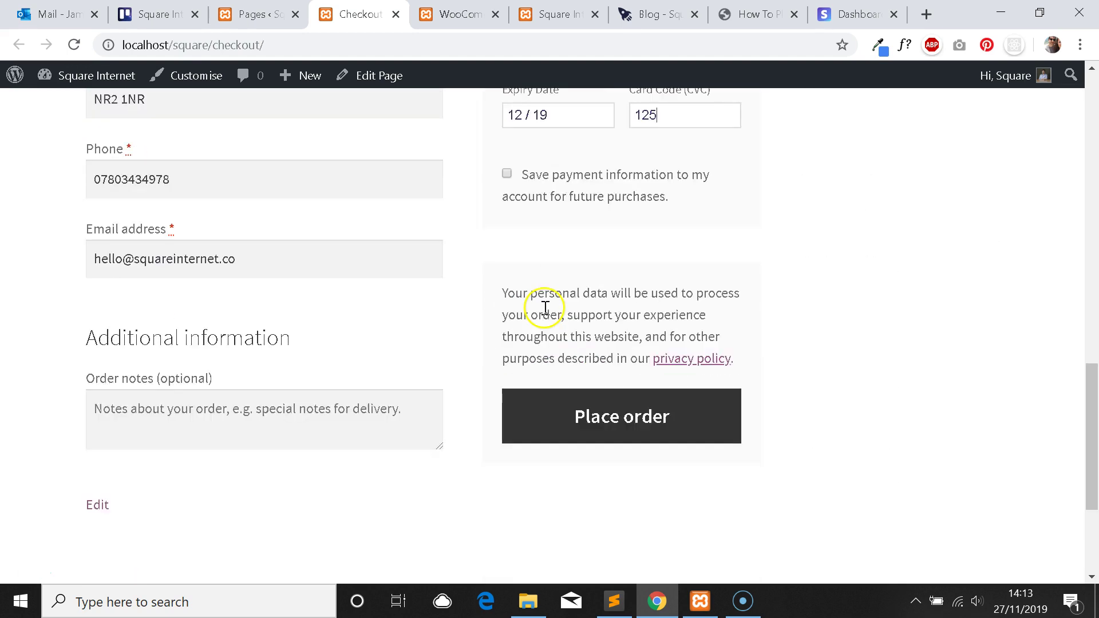
scroll(630, 258, down, 3)
click(634, 253)
scroll(510, 260, up, 6)
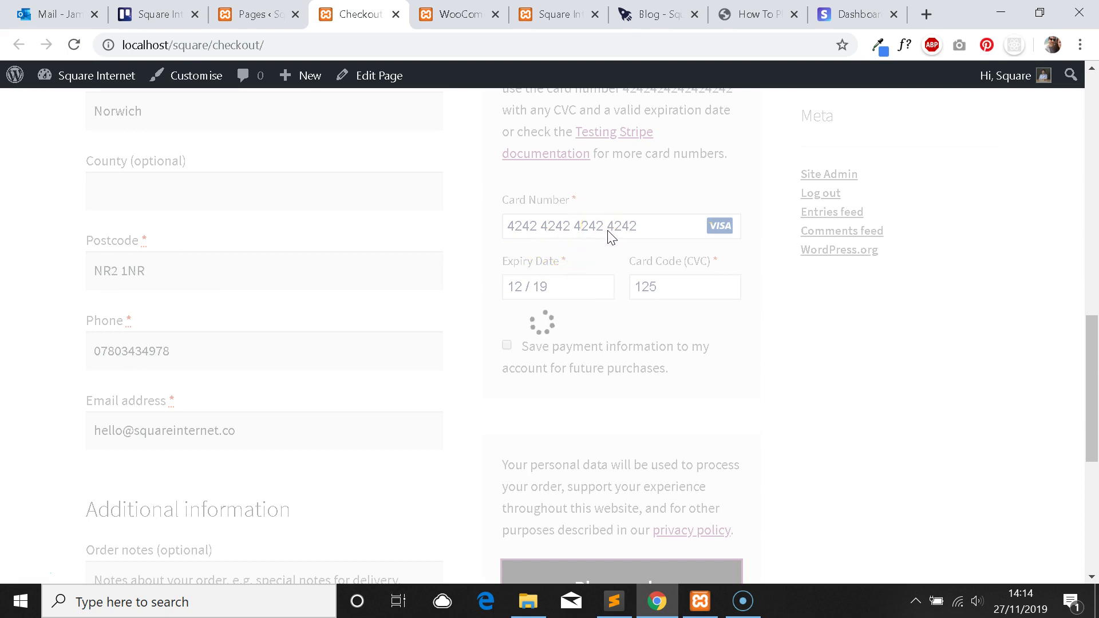
scroll(609, 234, up, 1)
Examine the order-received address and the 404 'page can't be found' result.
click(601, 244)
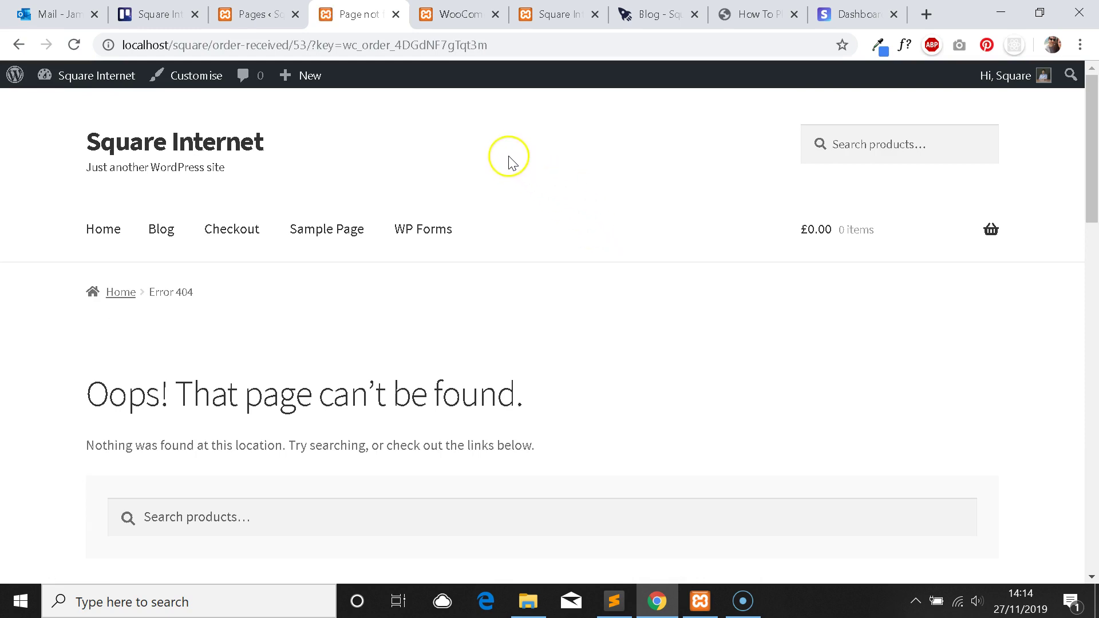
click(424, 45)
click(428, 45)
drag(495, 44, 213, 45)
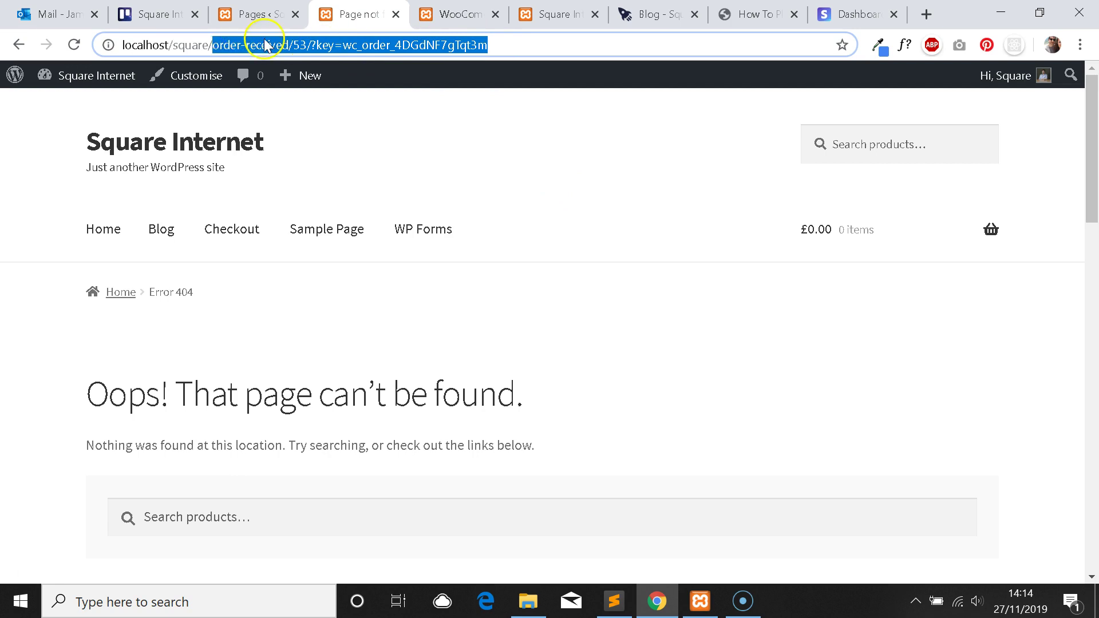
click(373, 44)
scroll(513, 189, down, 6)
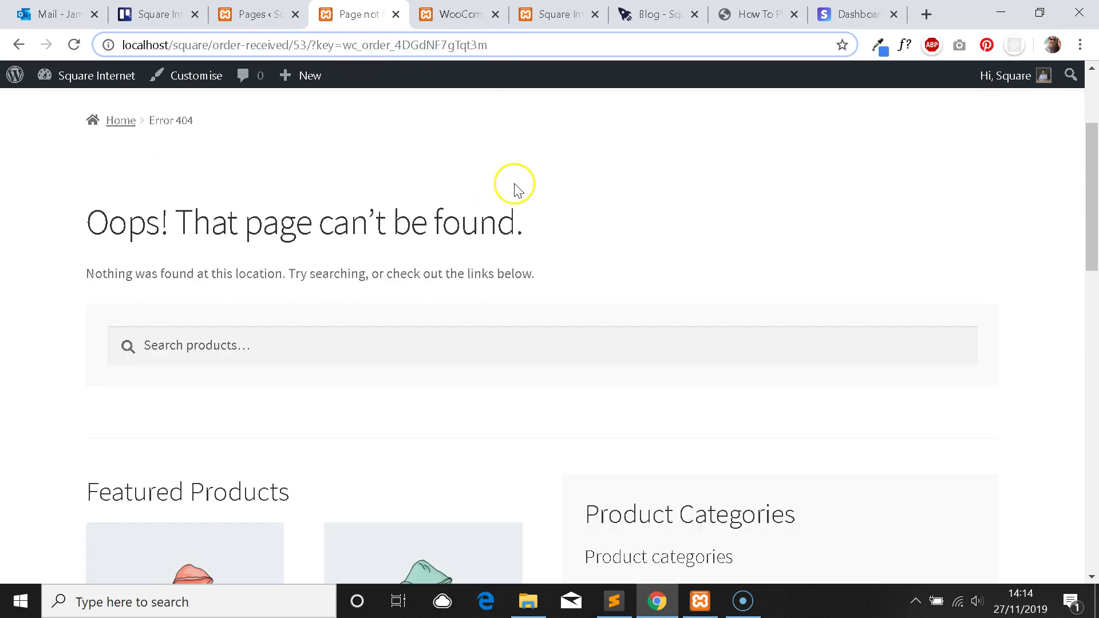
scroll(533, 172, down, 12)
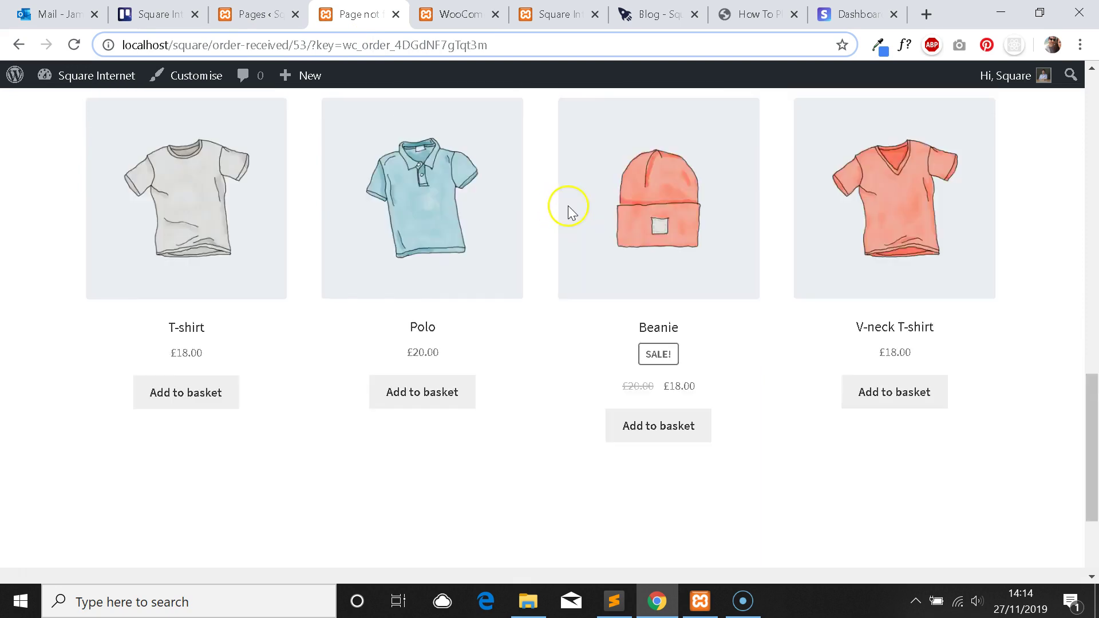
scroll(572, 209, up, 10)
scroll(601, 221, up, 10)
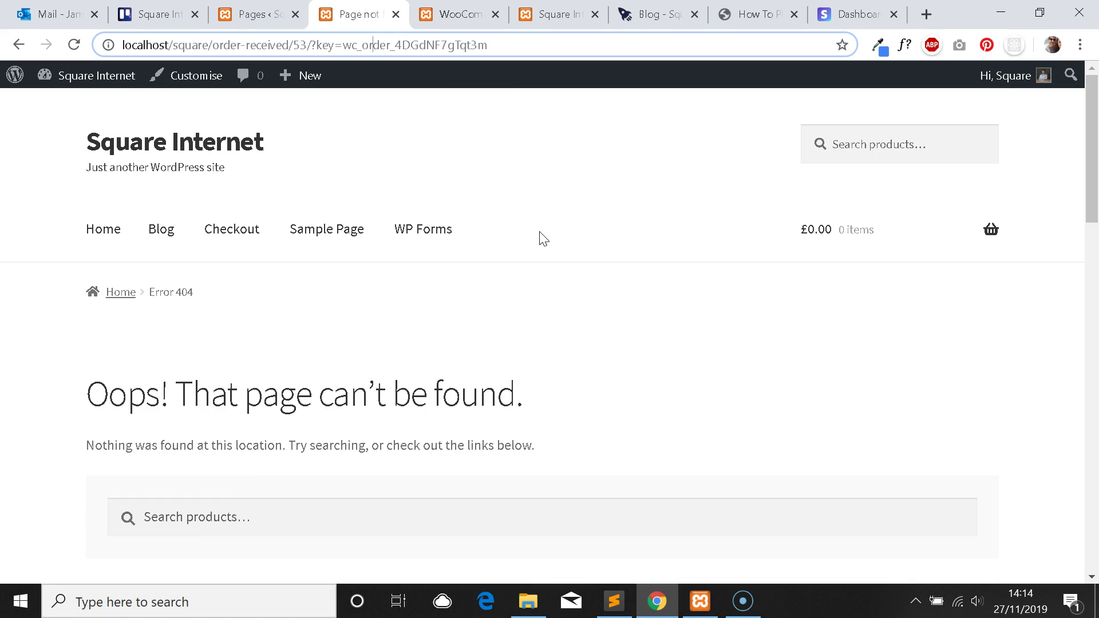
Open the newest order, #53, and review its Credit Card (Stripe) payment, Processing status and order notes.
key(ctrl+Page_Up)
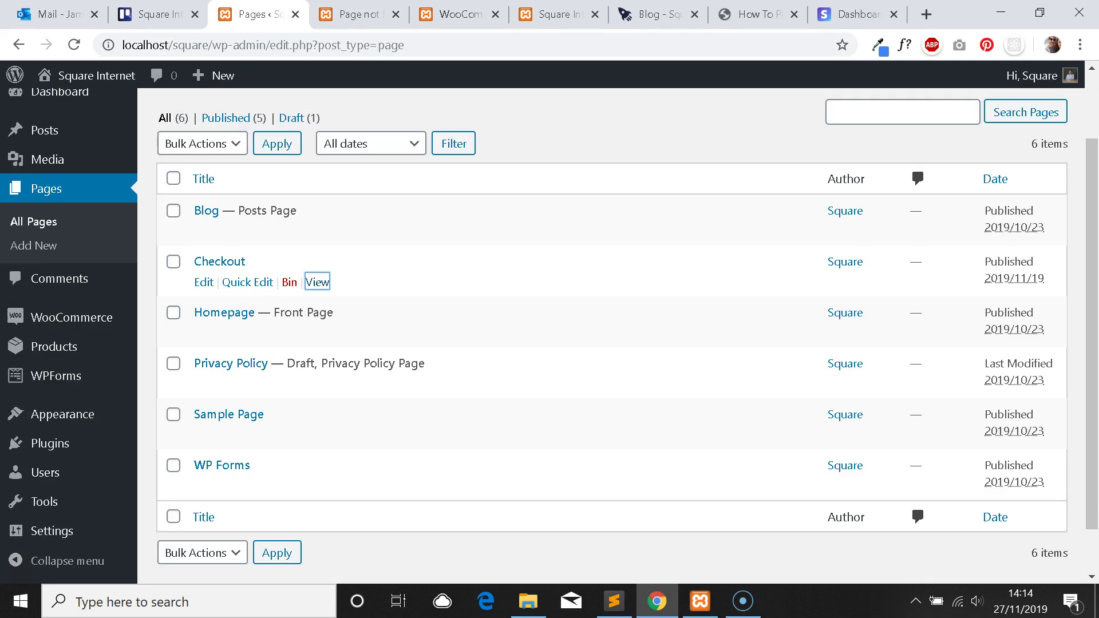
key(ctrl+Page_Down)
key(ctrl+Page_Down)
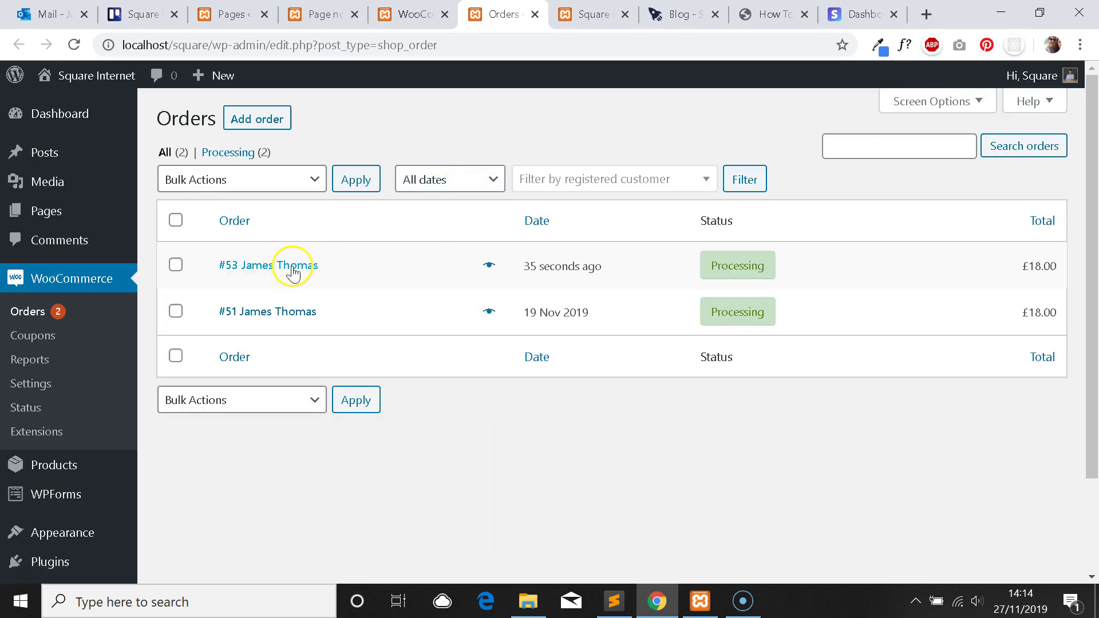
click(293, 267)
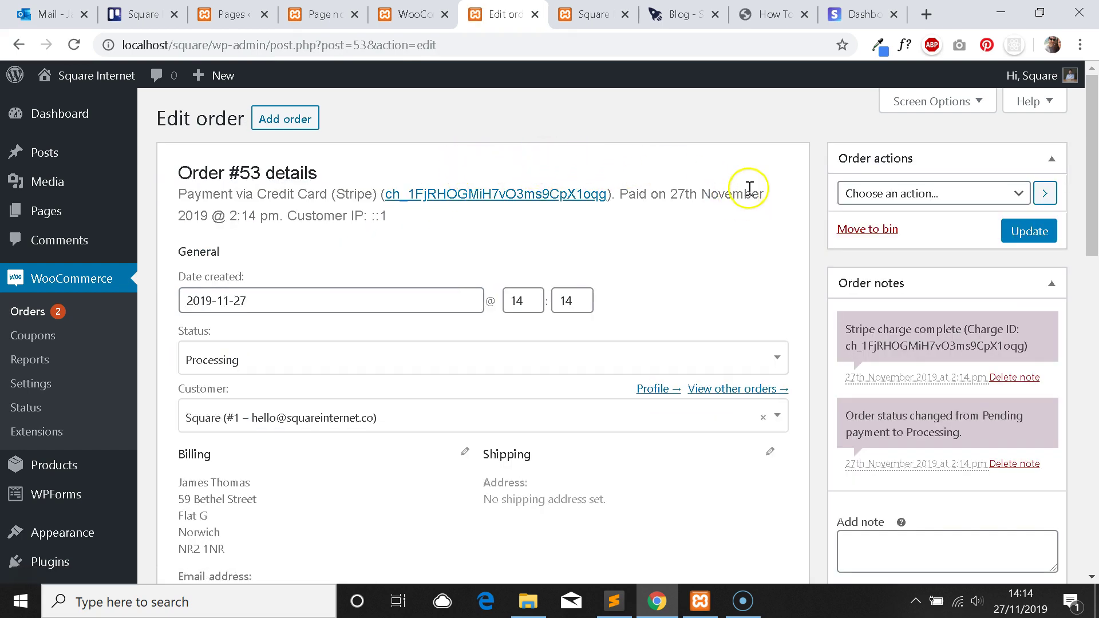
scroll(733, 189, down, 1)
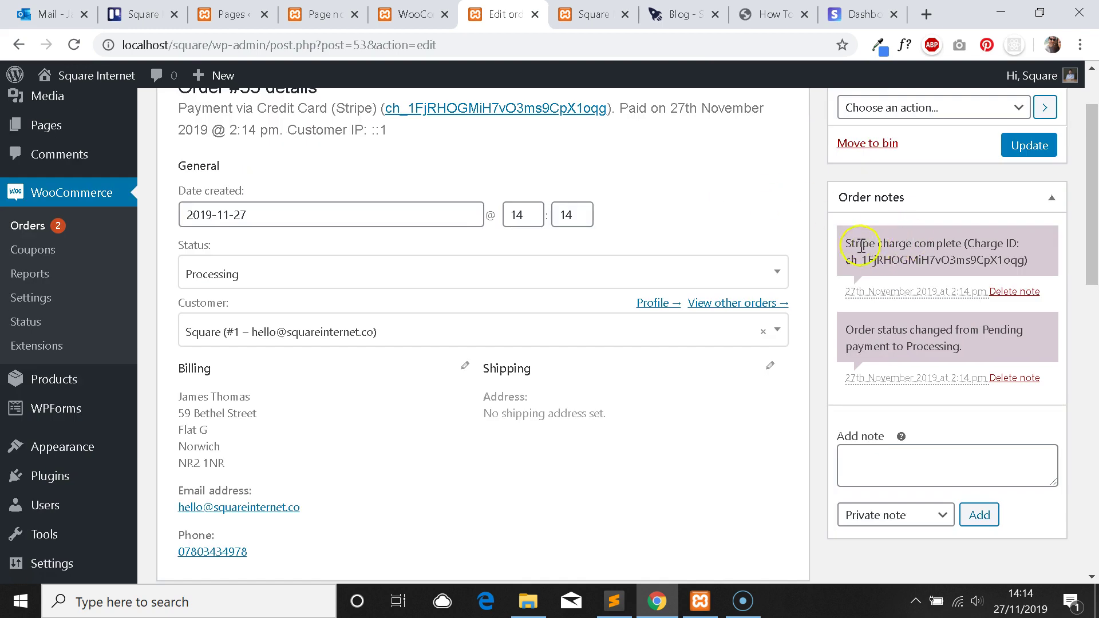
drag(847, 244, 847, 321)
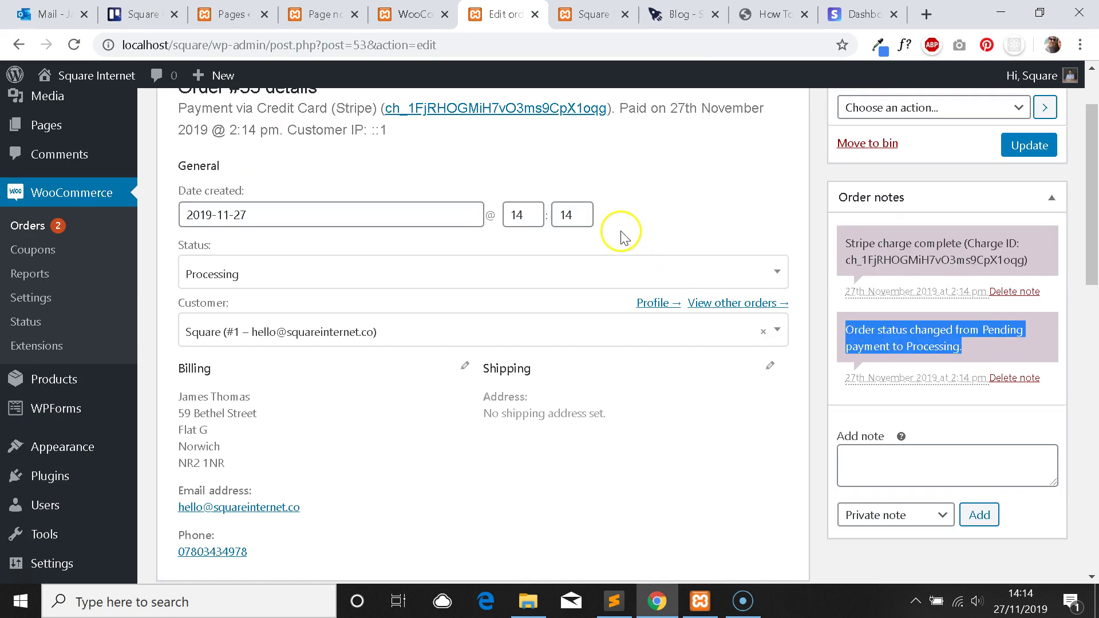
scroll(625, 229, up, 1)
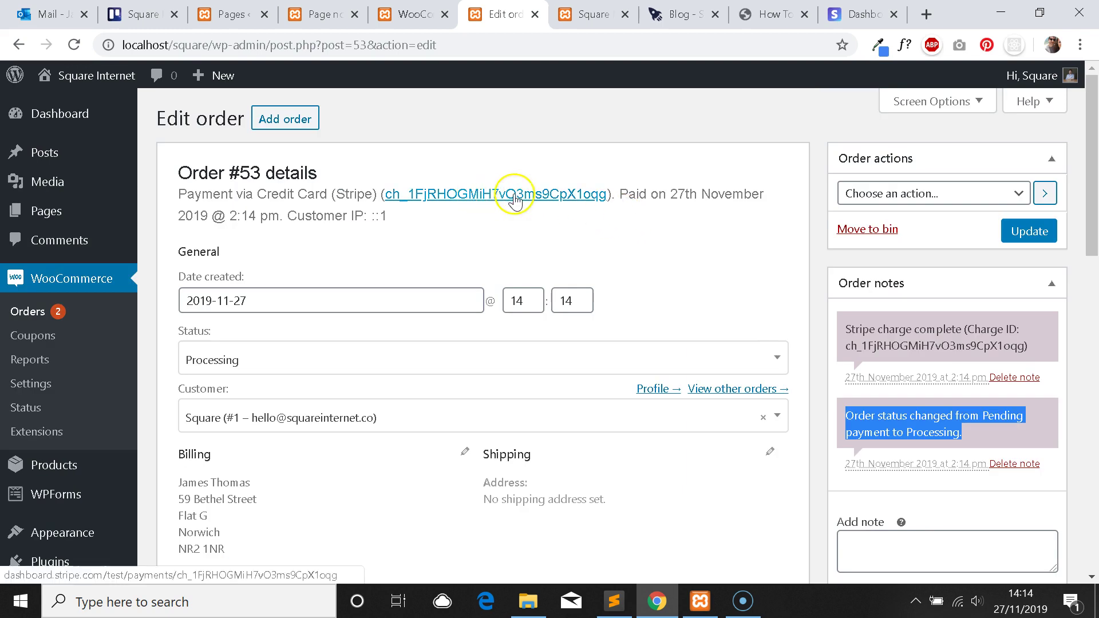
scroll(573, 212, down, 3)
scroll(498, 167, down, 3)
Glance at the Stripe payment settings, then return to order #53's edit page.
key(ctrl+Page_Up)
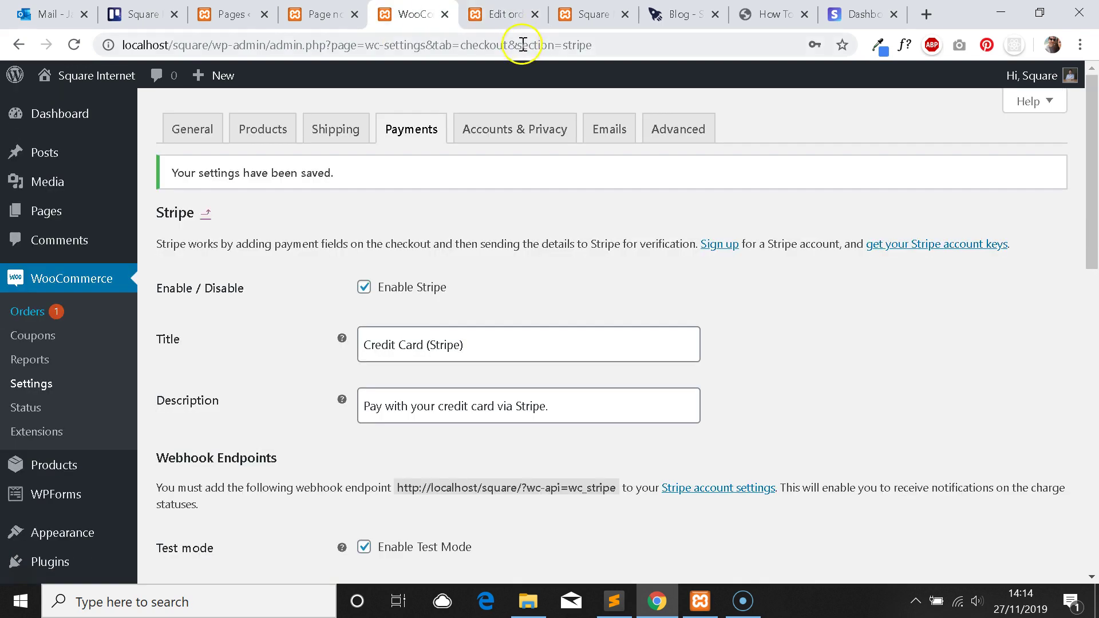
click(500, 14)
scroll(577, 241, up, 6)
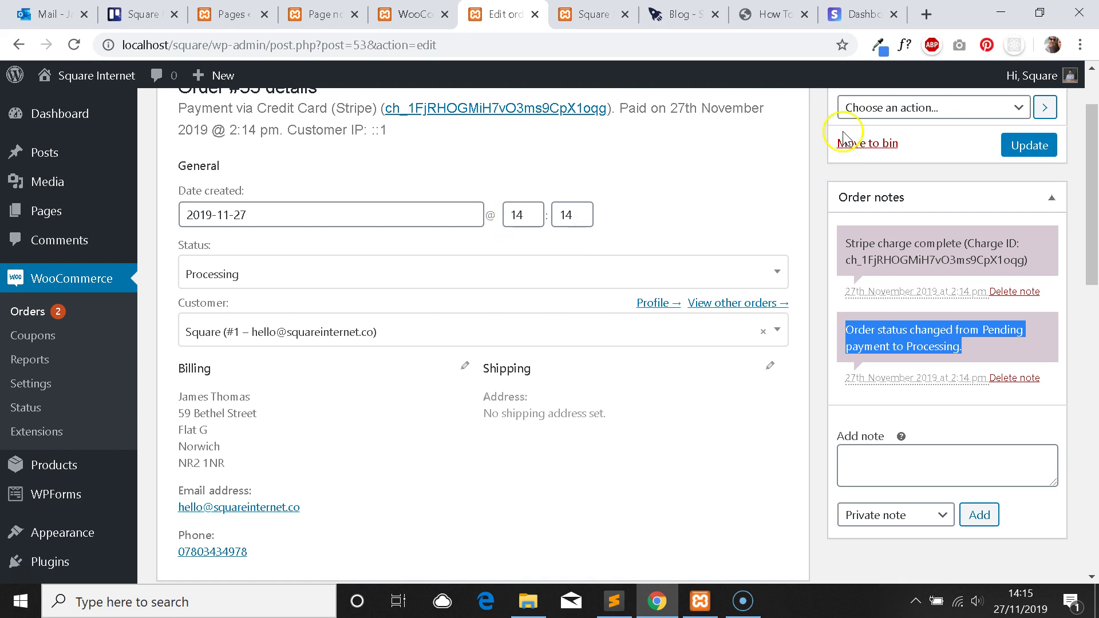
click(879, 14)
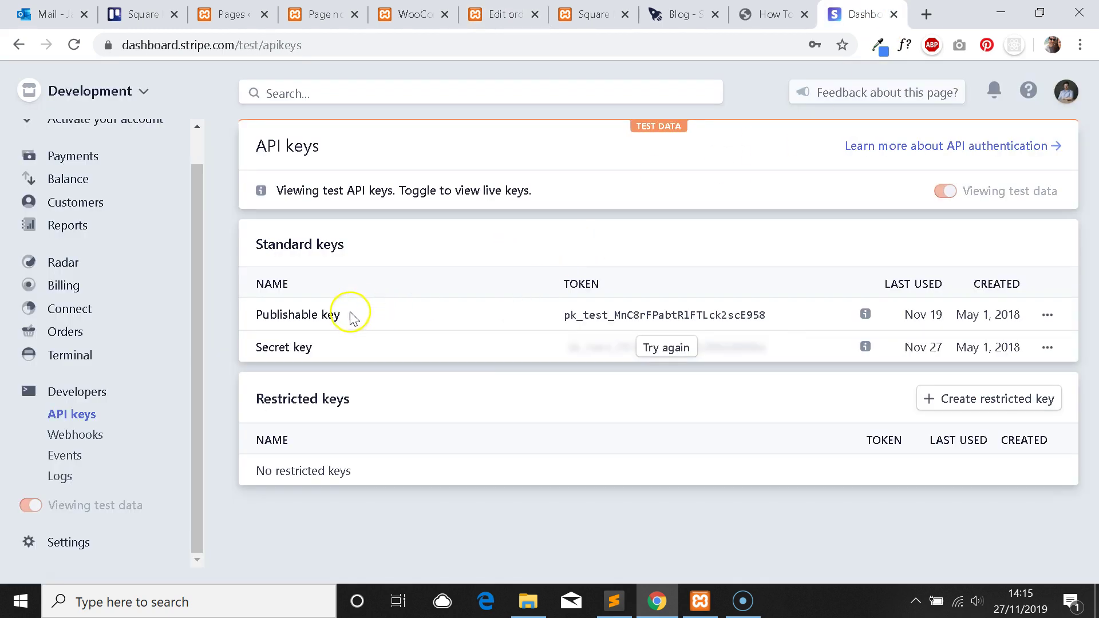
mouse_move(358, 315)
mouse_down()
mouse_move(263, 314)
mouse_move(353, 319)
mouse_up()
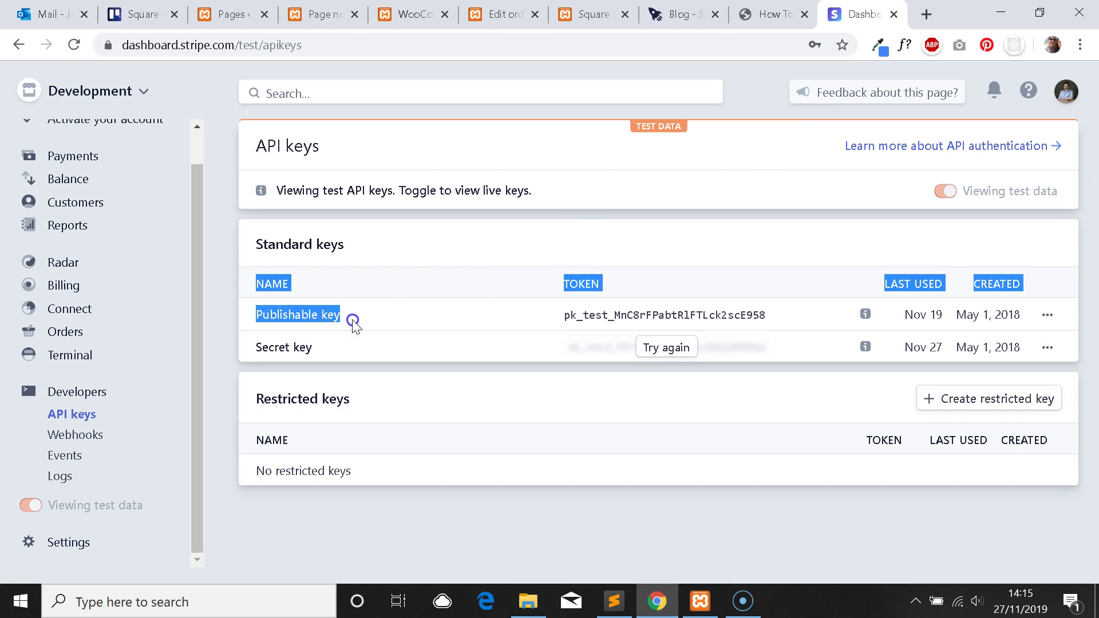
click(302, 346)
drag(296, 342, 397, 307)
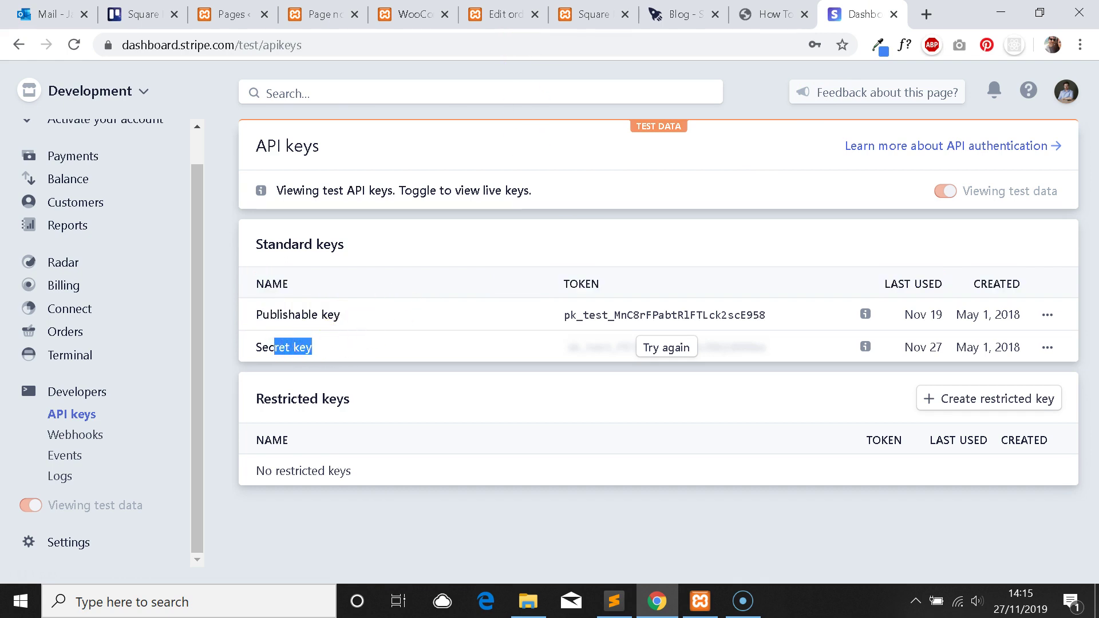
click(515, 13)
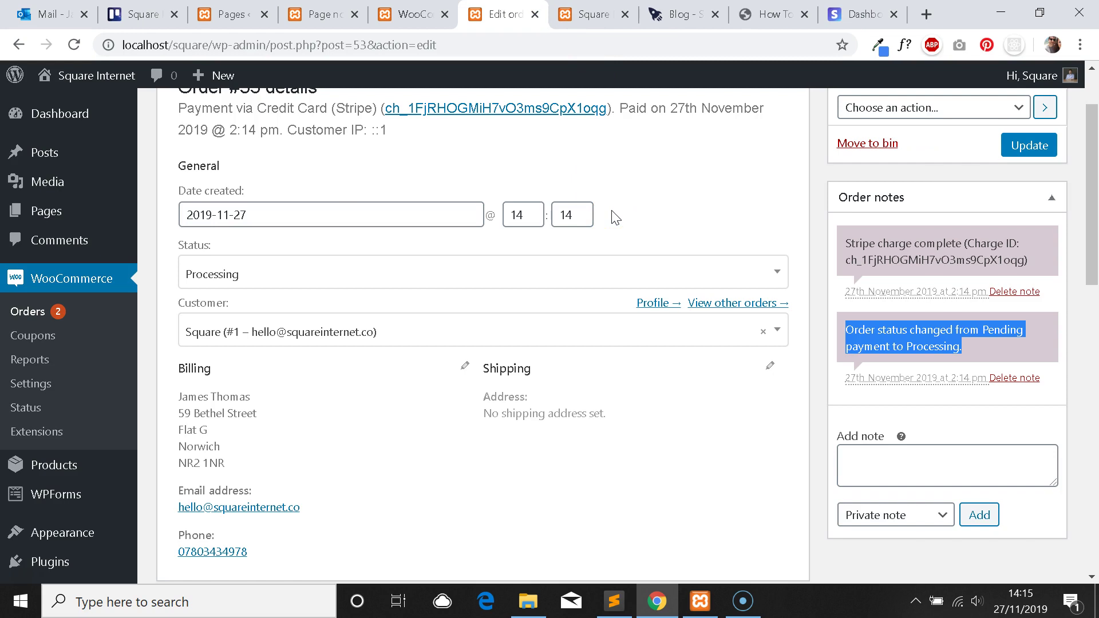
click(522, 136)
scroll(589, 197, down, 3)
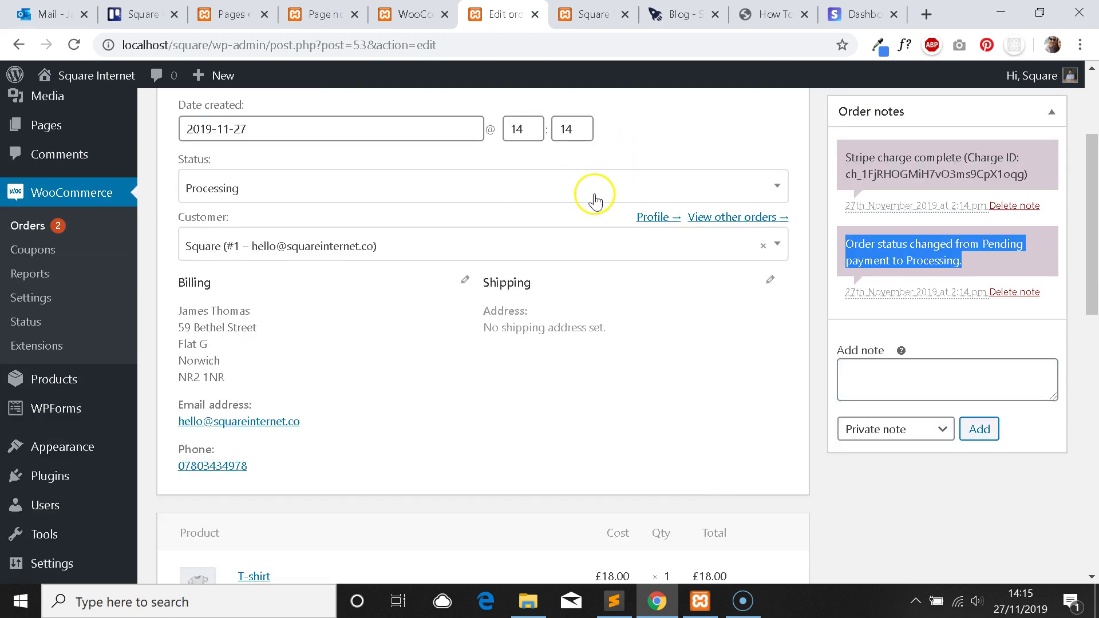
scroll(546, 201, up, 3)
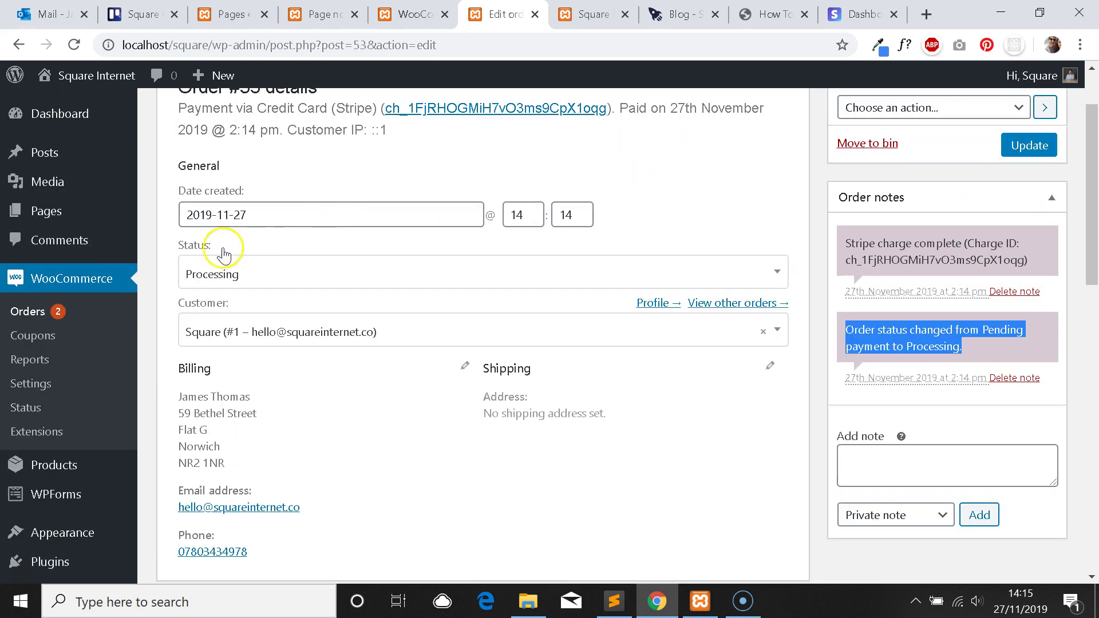
Show all orders and select both orders #53 and #51 with the select-all checkbox.
click(26, 313)
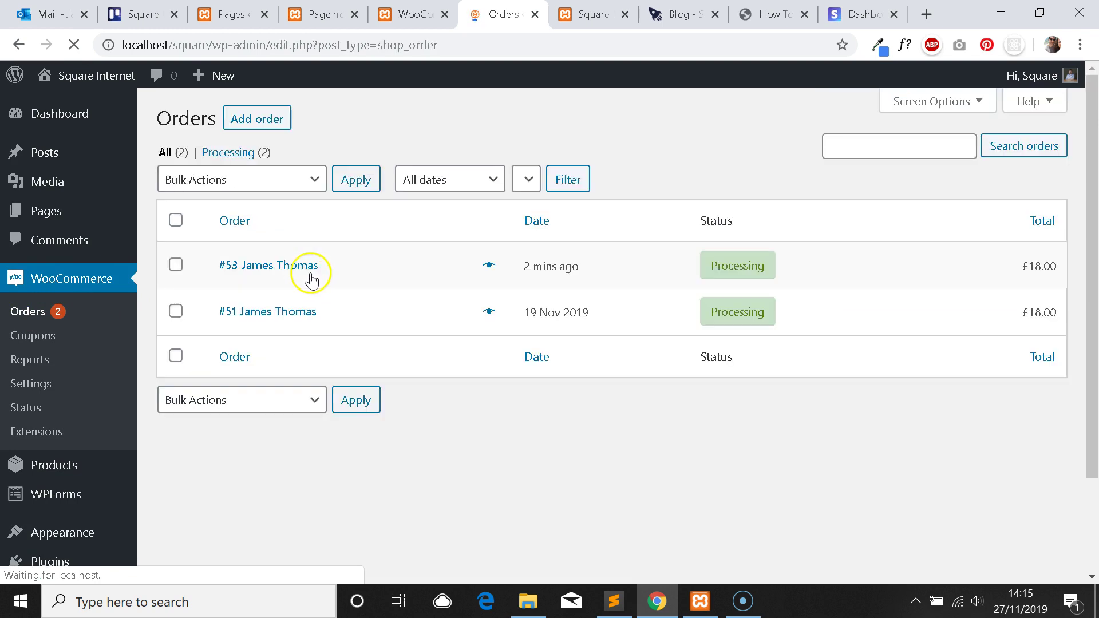
click(175, 221)
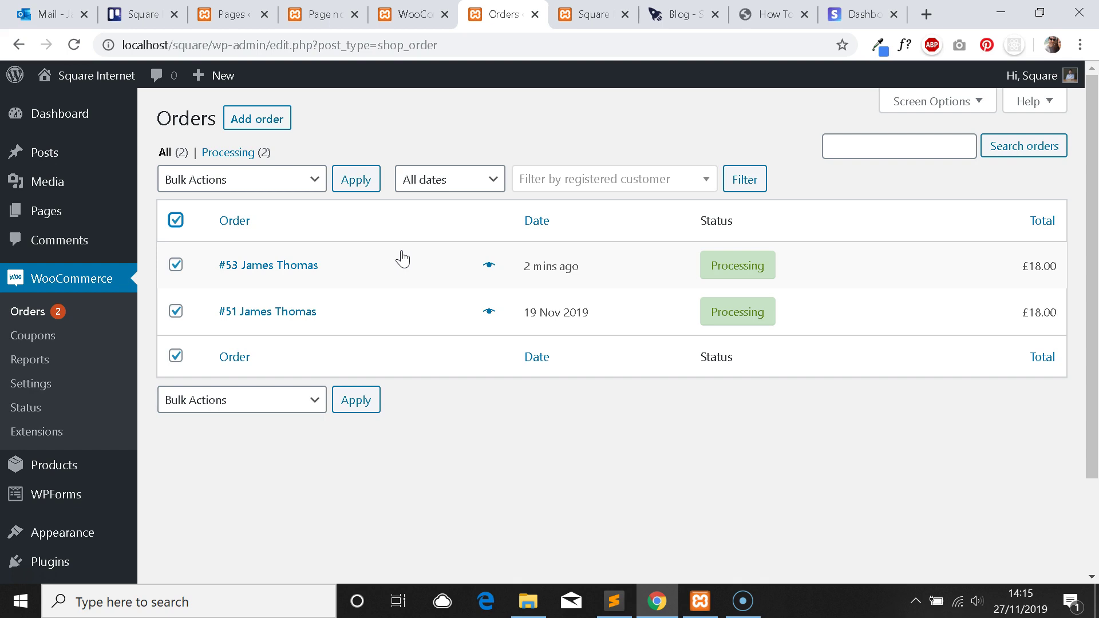
Bring the order-received page forward and scroll through it.
click(415, 13)
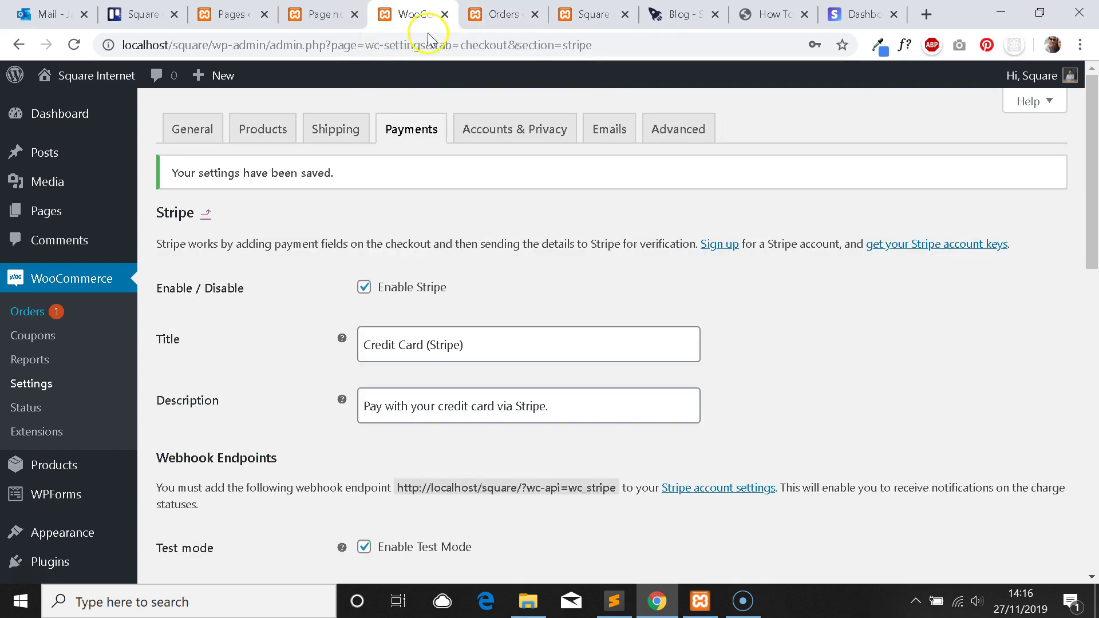
click(320, 13)
scroll(468, 198, down, 6)
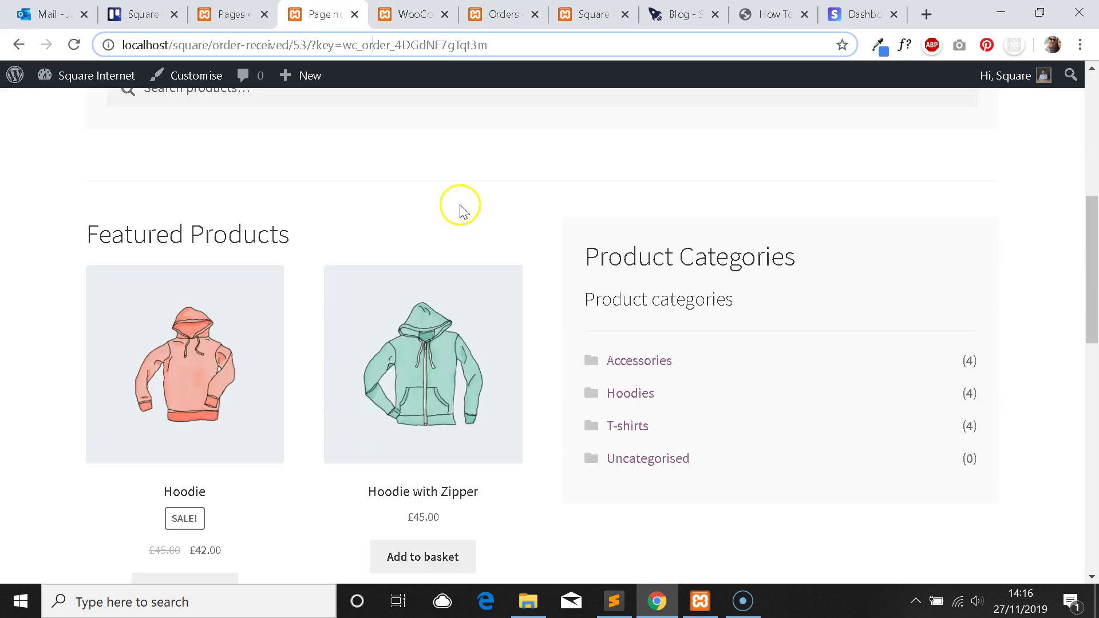
scroll(459, 209, up, 6)
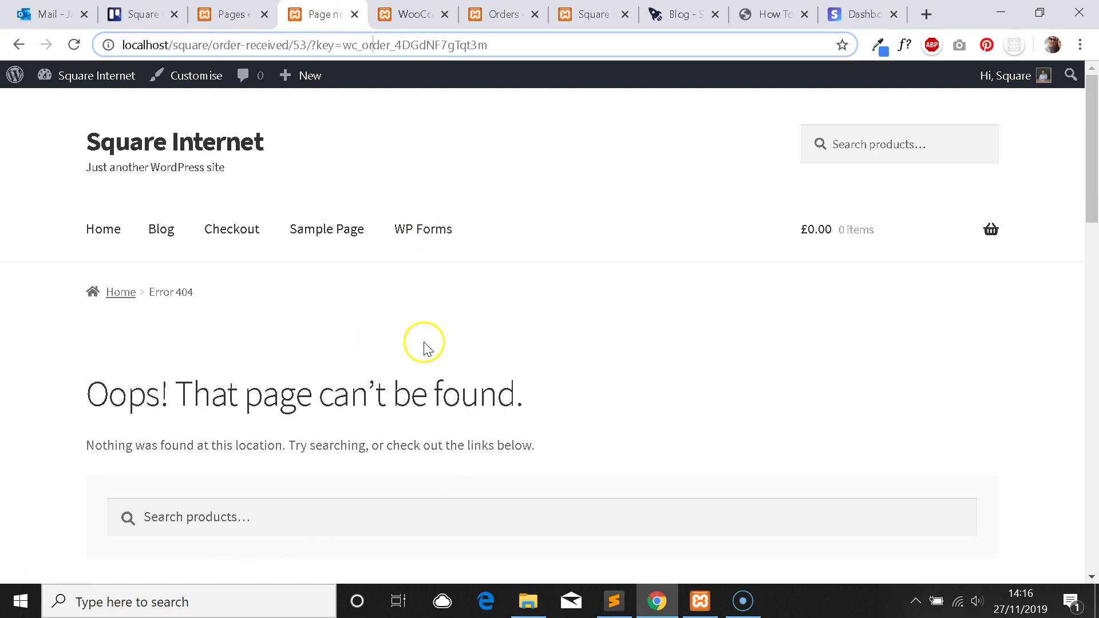
scroll(454, 319, down, 1)
scroll(458, 298, up, 1)
scroll(458, 297, down, 15)
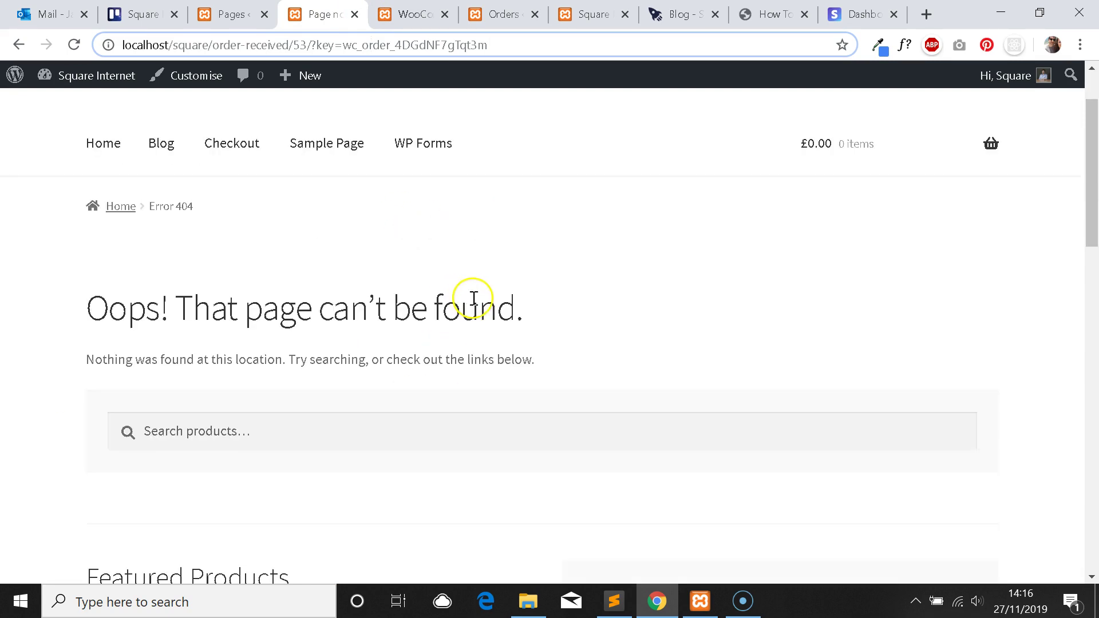
scroll(512, 367, up, 15)
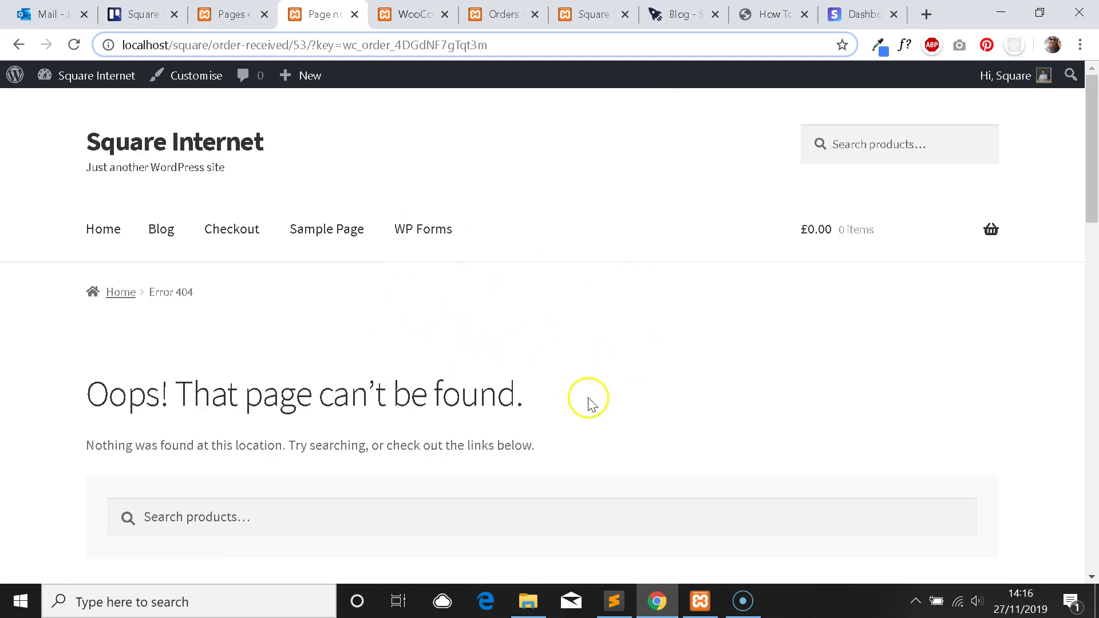
scroll(586, 388, down, 2)
scroll(586, 393, up, 1)
Go back to the storefront Checkout page, now showing an empty £0.00 basket.
key(alt+Left)
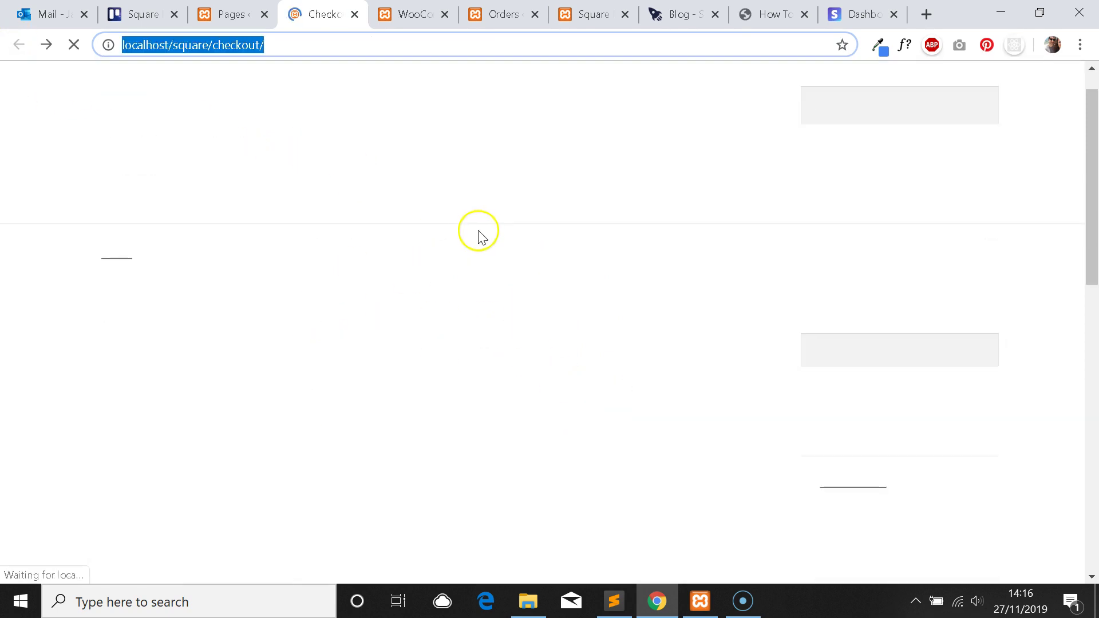
scroll(592, 242, down, 4)
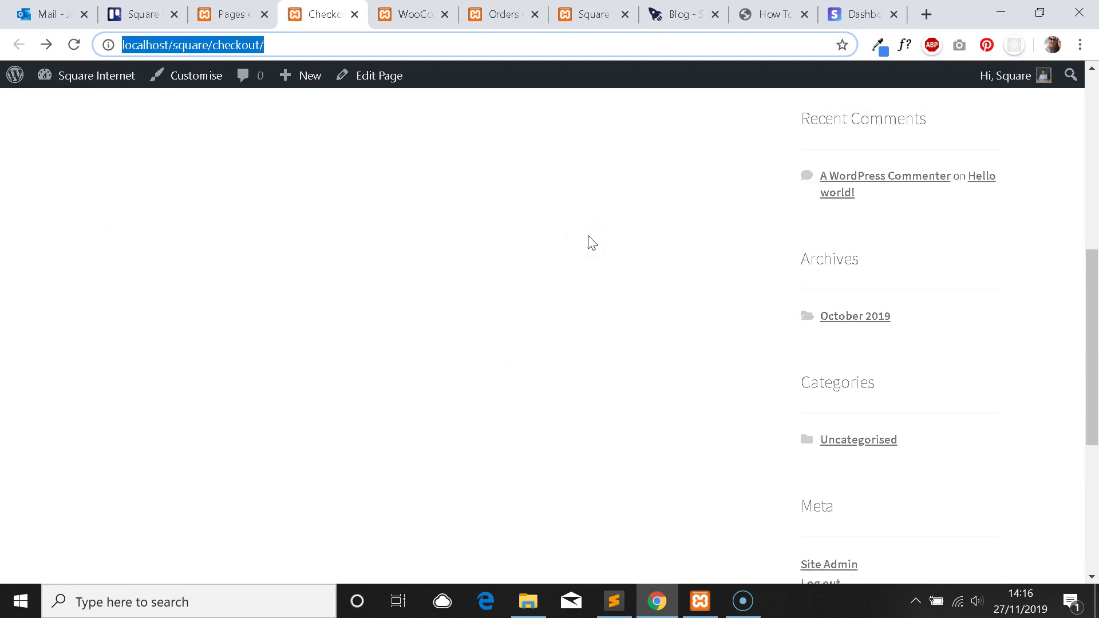
scroll(584, 243, up, 8)
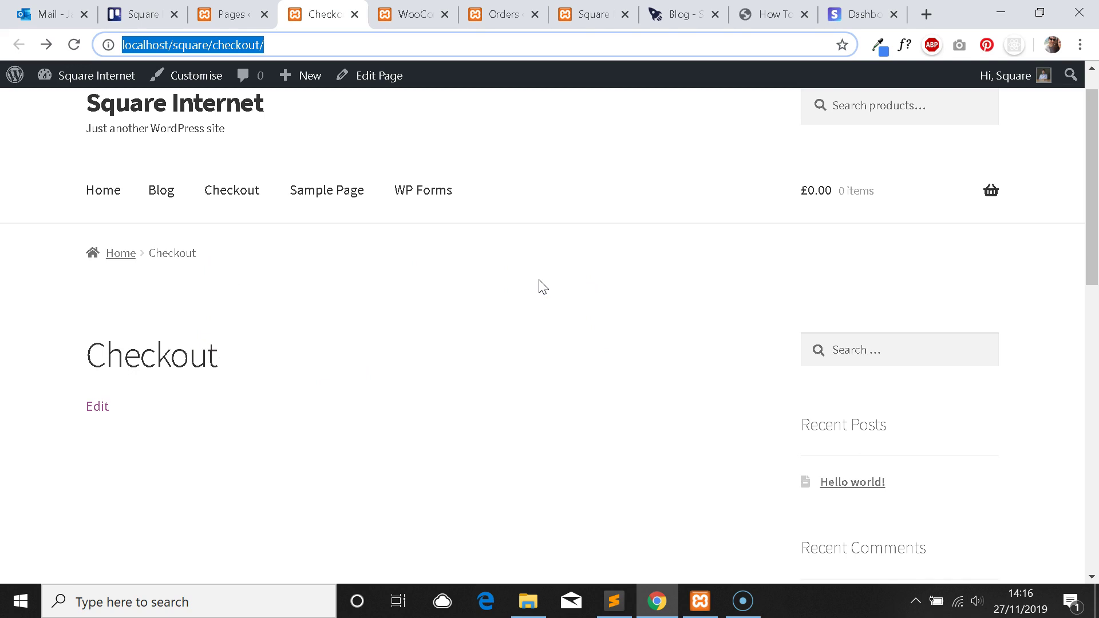
Bulk-move the two ticked orders, #53 and #51, to the bin.
click(503, 14)
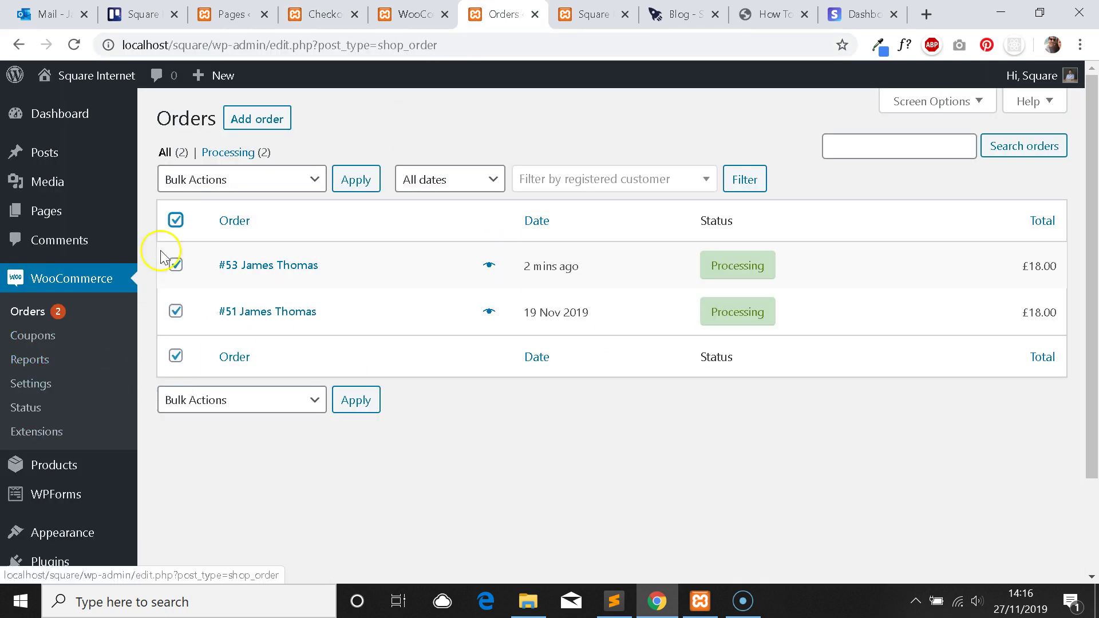
click(223, 180)
click(272, 267)
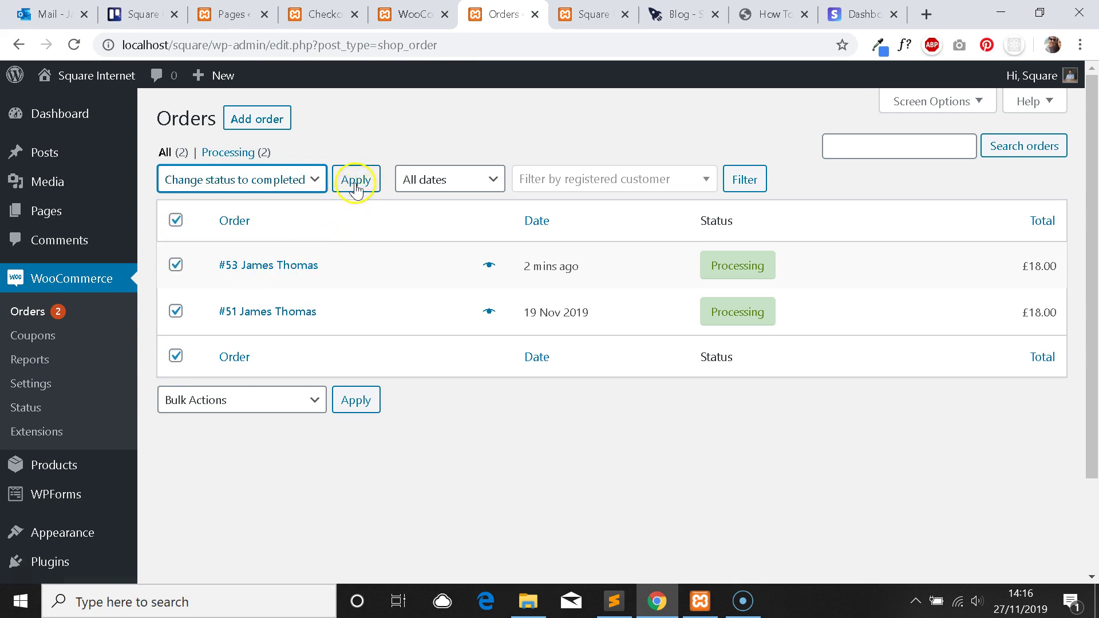
click(290, 180)
click(257, 215)
click(360, 181)
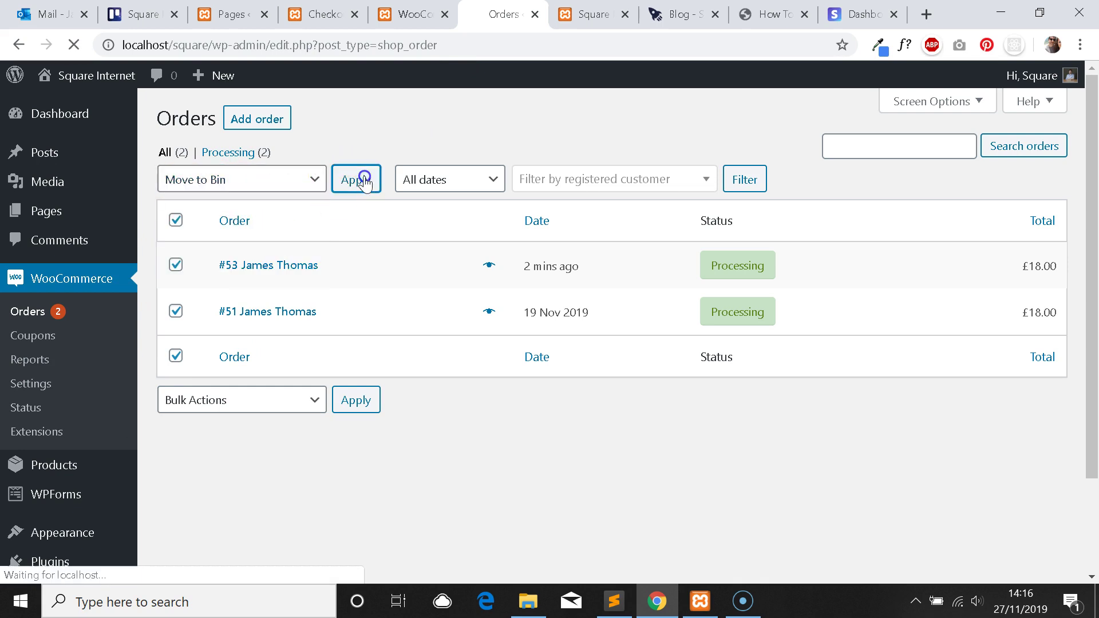